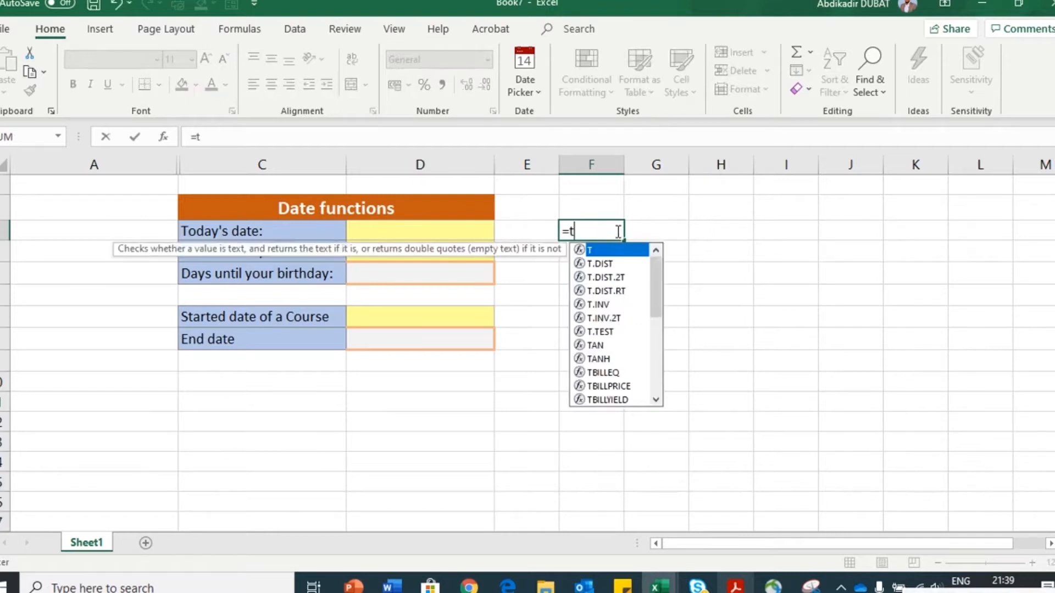
- Finish the =TODAY() formula in cell F3 to return the current date and check it
type("()")
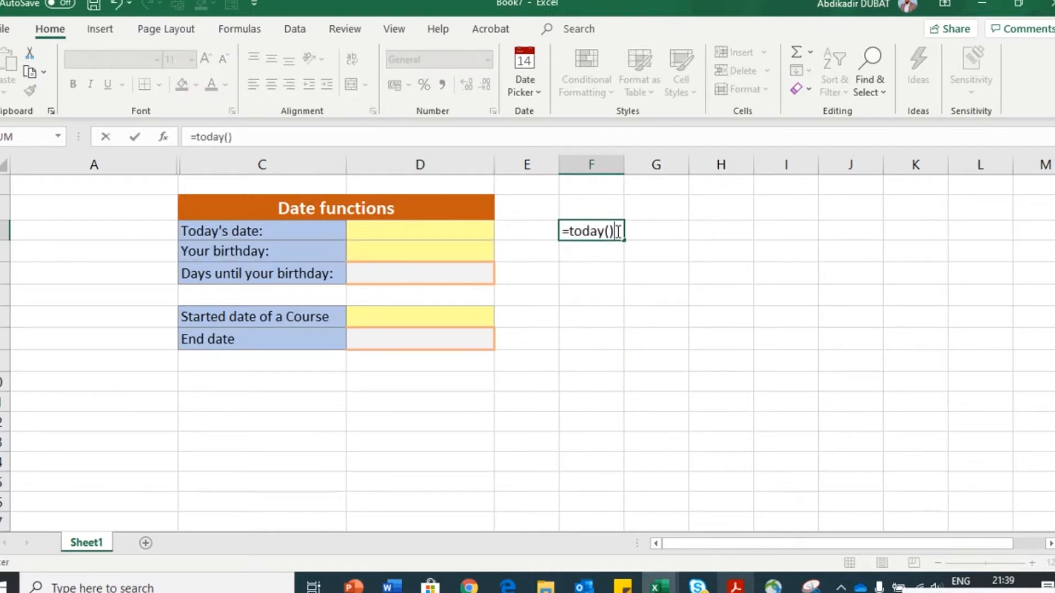
key("Return")
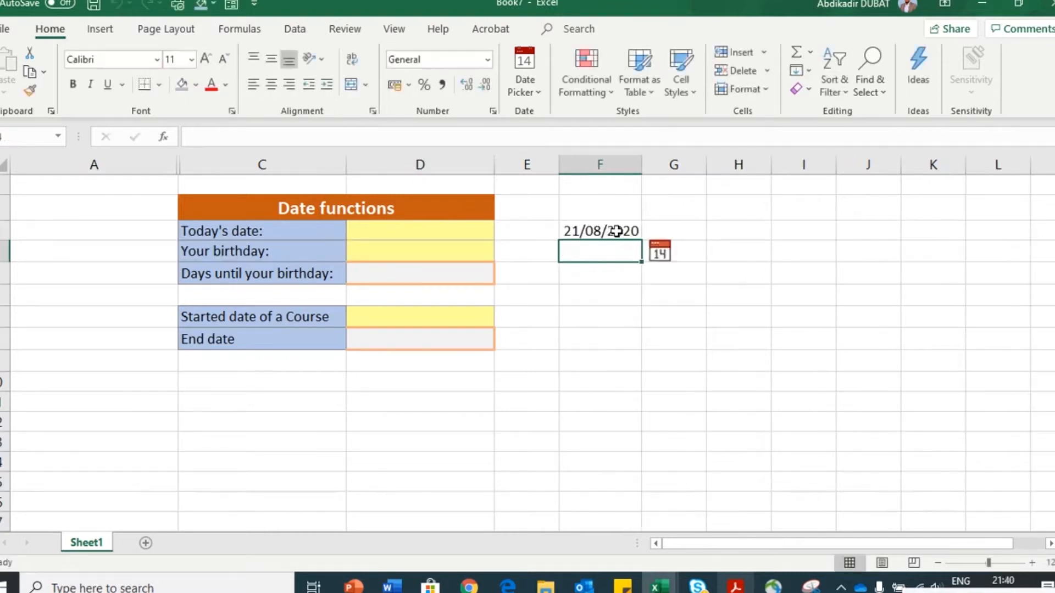
left_click(601, 230)
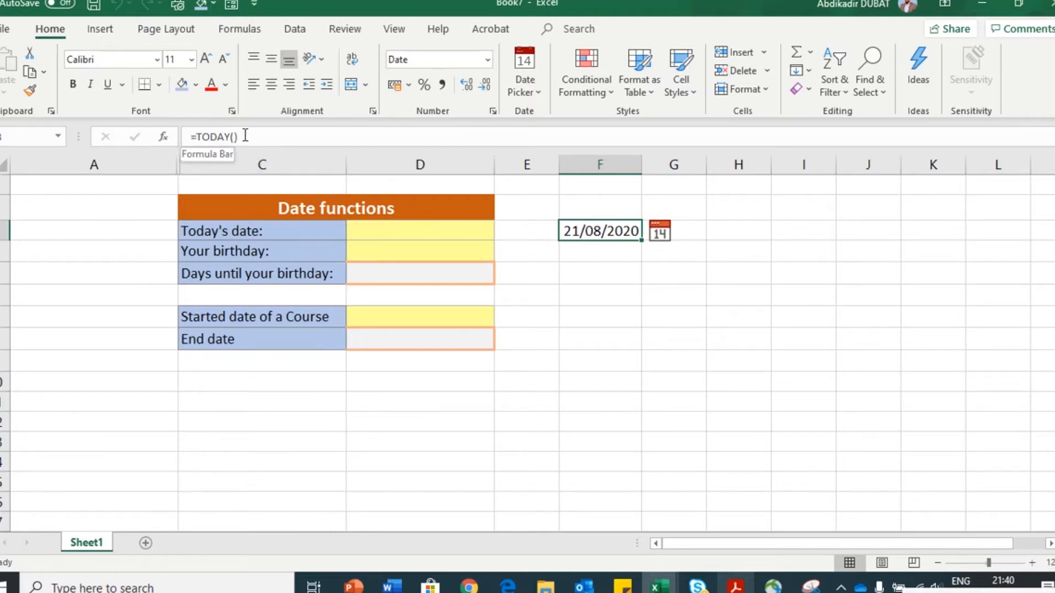
- Enter =NOW() in cell F4 to return the current date and time, and compare it with the TODAY formula above
left_click(615, 257)
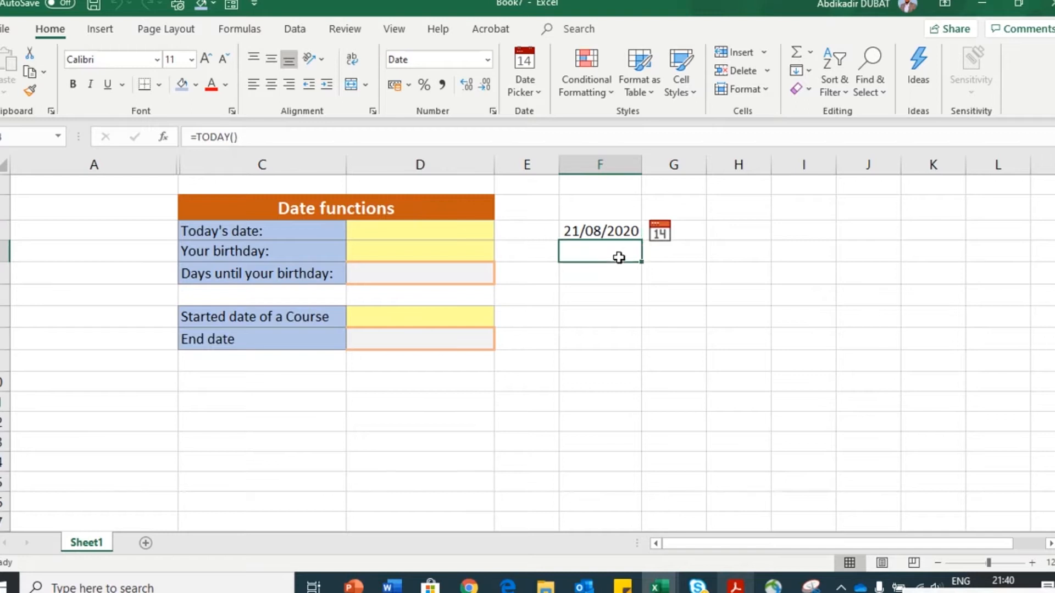
type("=now")
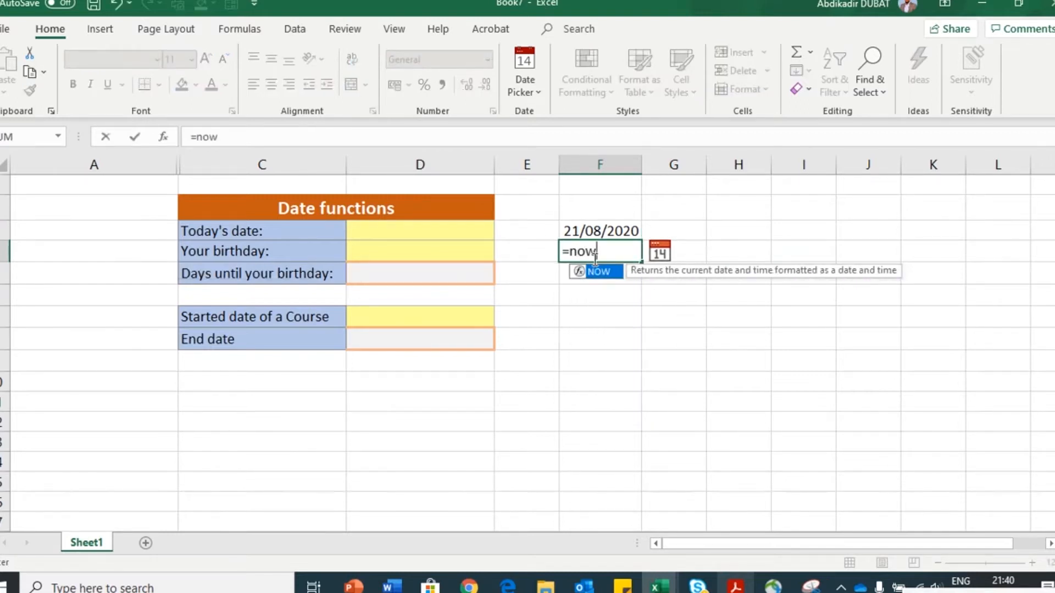
type("()")
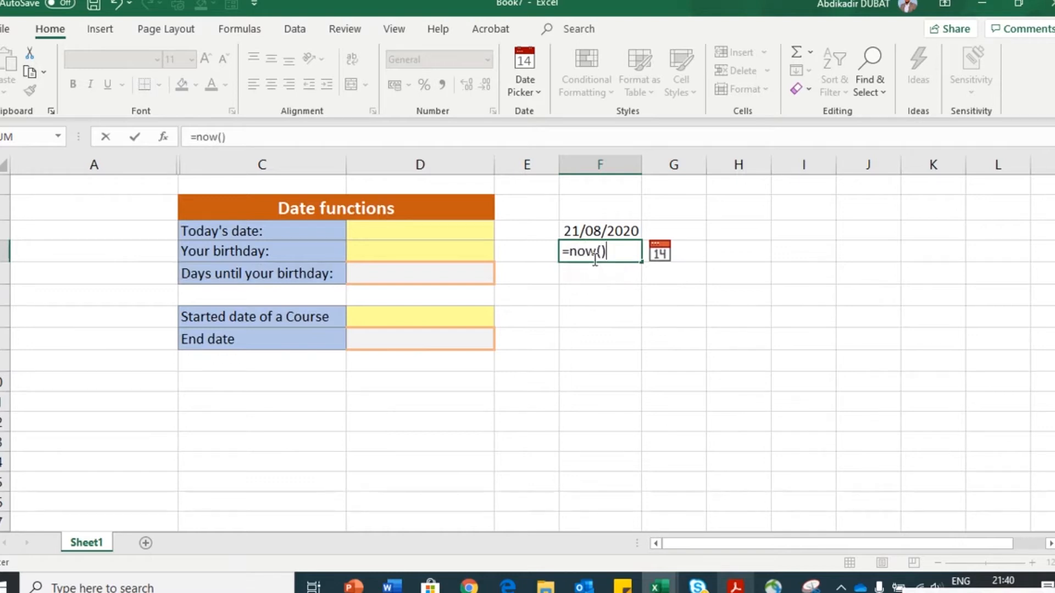
key("Return")
left_click(601, 248)
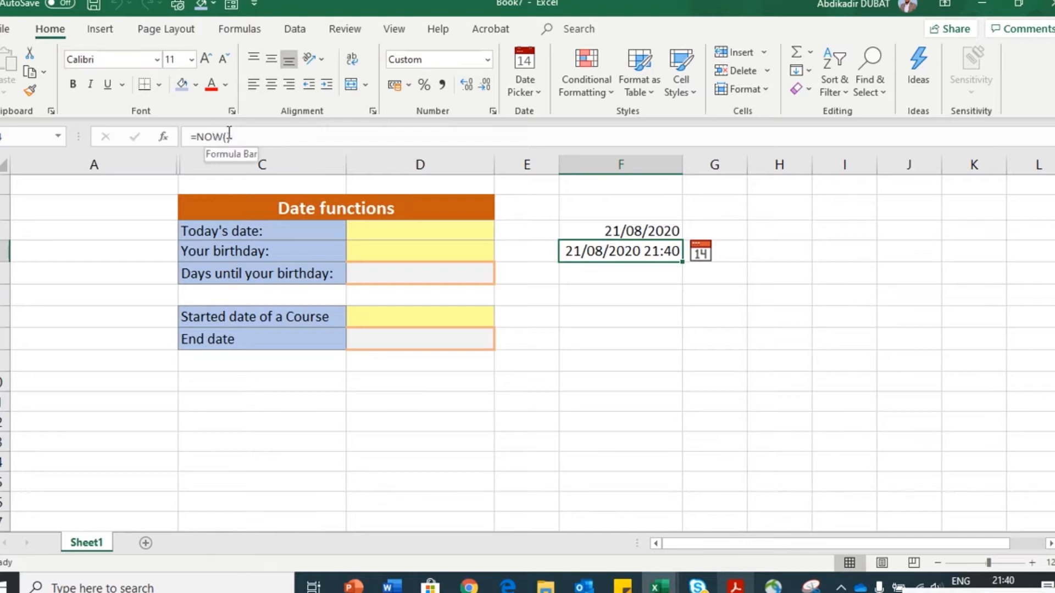
left_click(626, 230)
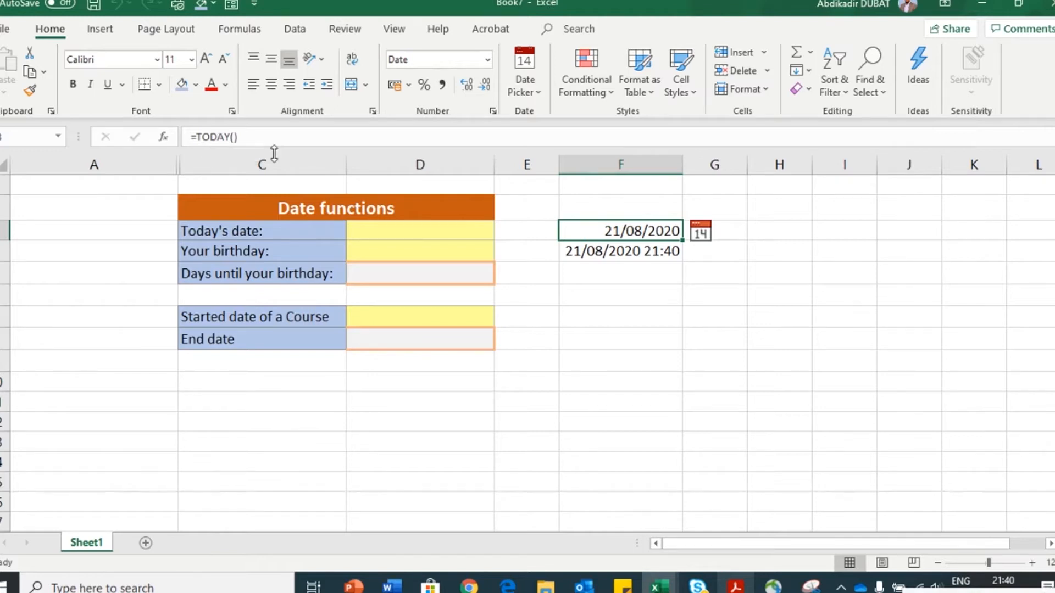
- Delete the sample TODAY and NOW formulas from cells F3 and F4
left_click(596, 270)
left_click_drag(583, 230, 619, 245)
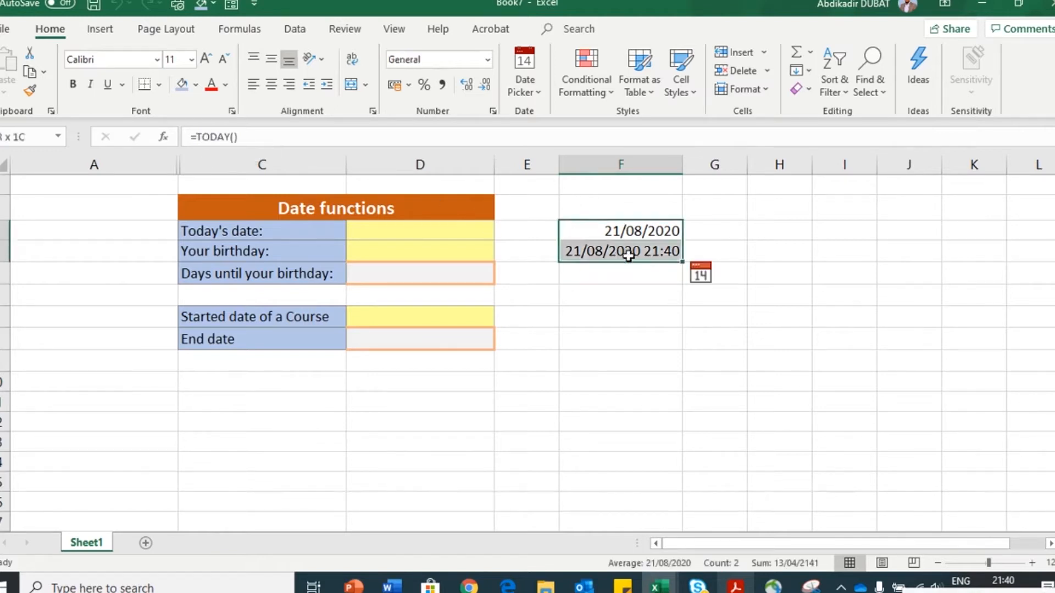
key("Delete")
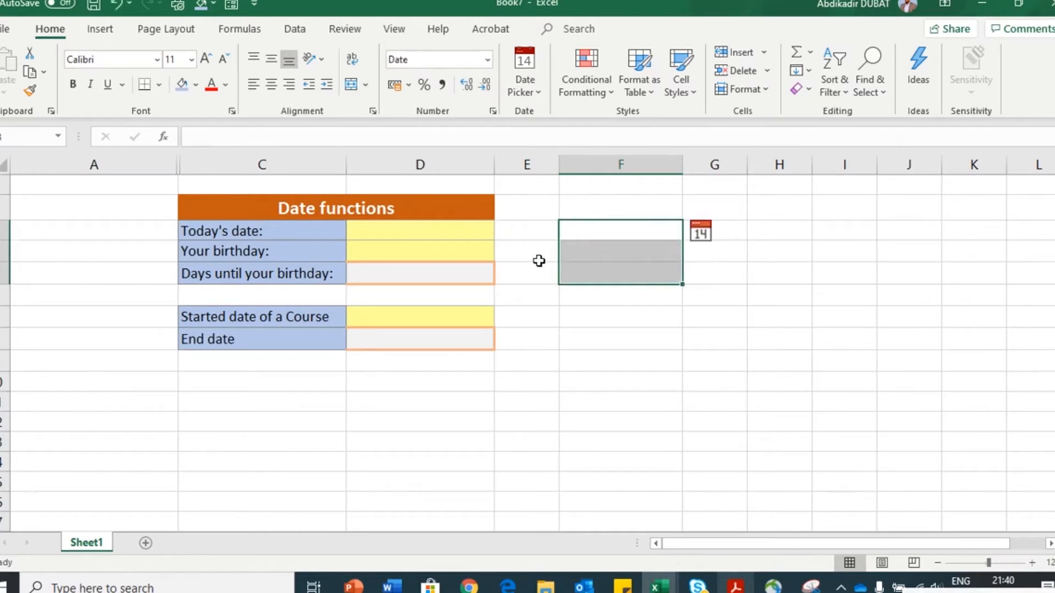
- Fill the Today's date cell D3 with the formula =TODAY()
left_click(280, 243)
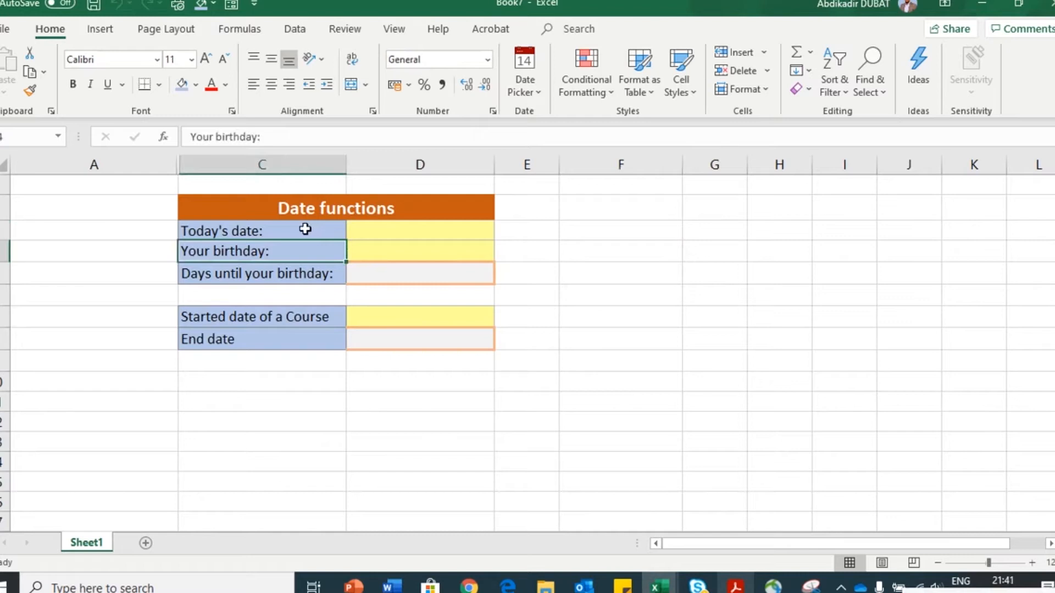
left_click(290, 229)
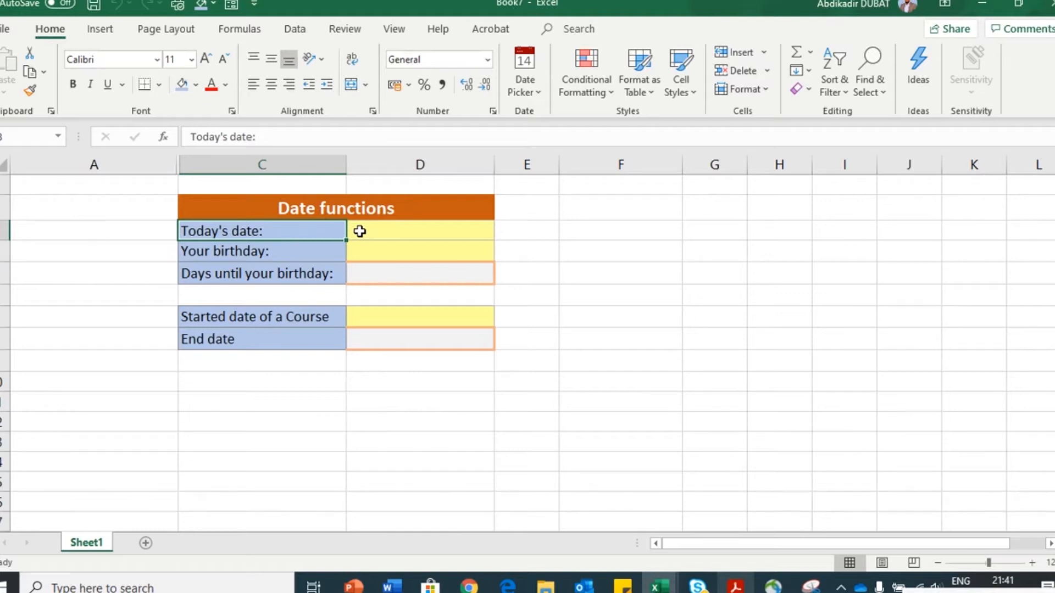
left_click(393, 232)
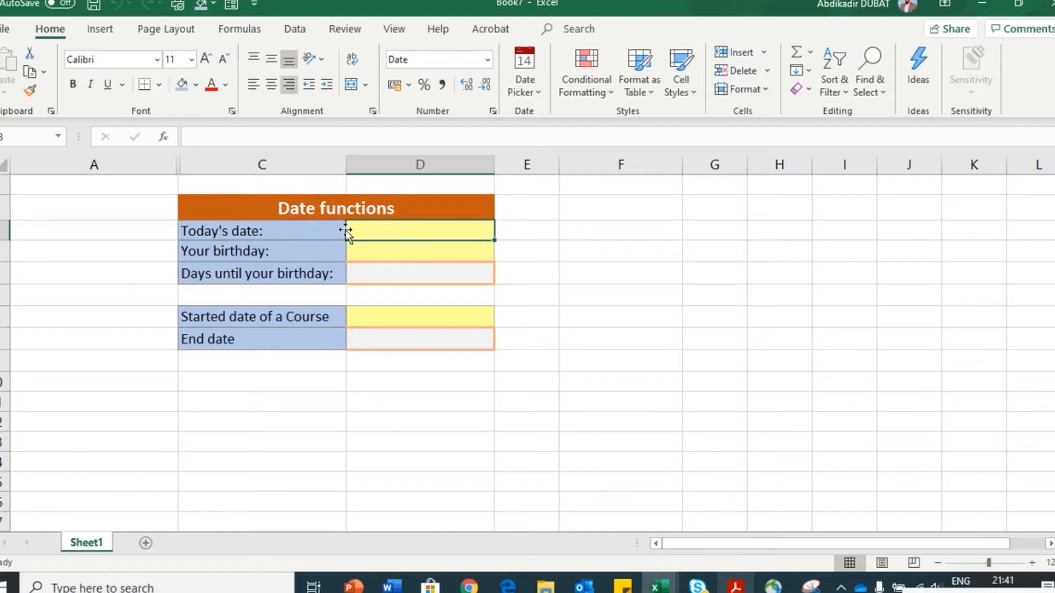
type("=")
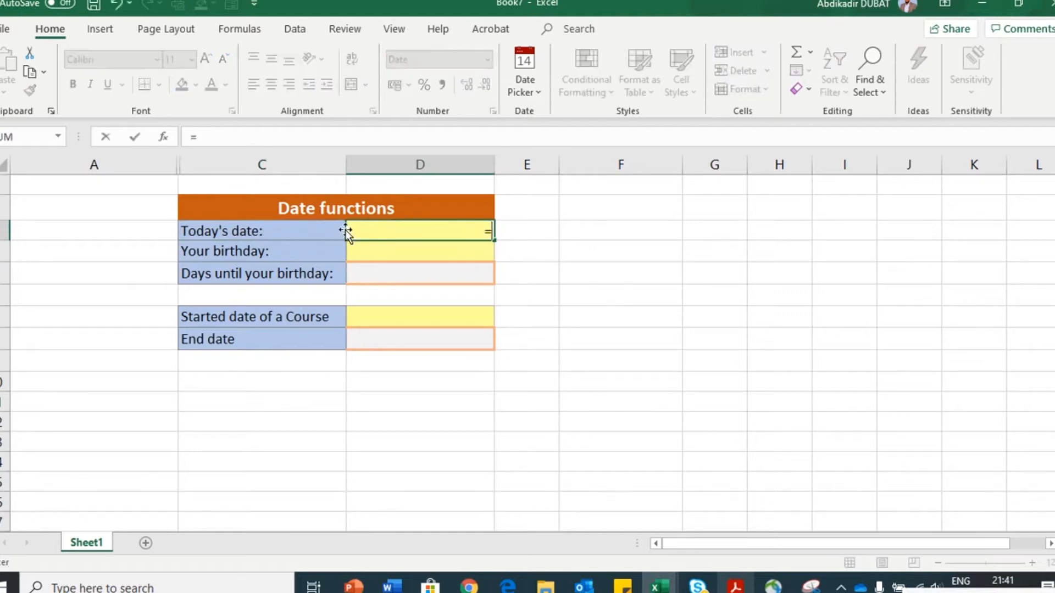
type("t")
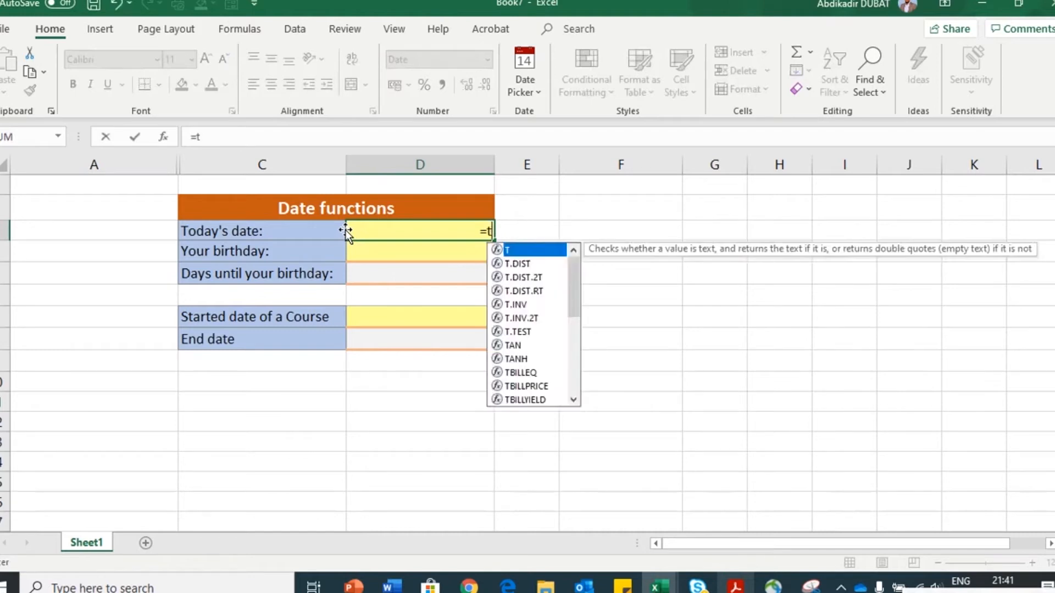
type("oday(")
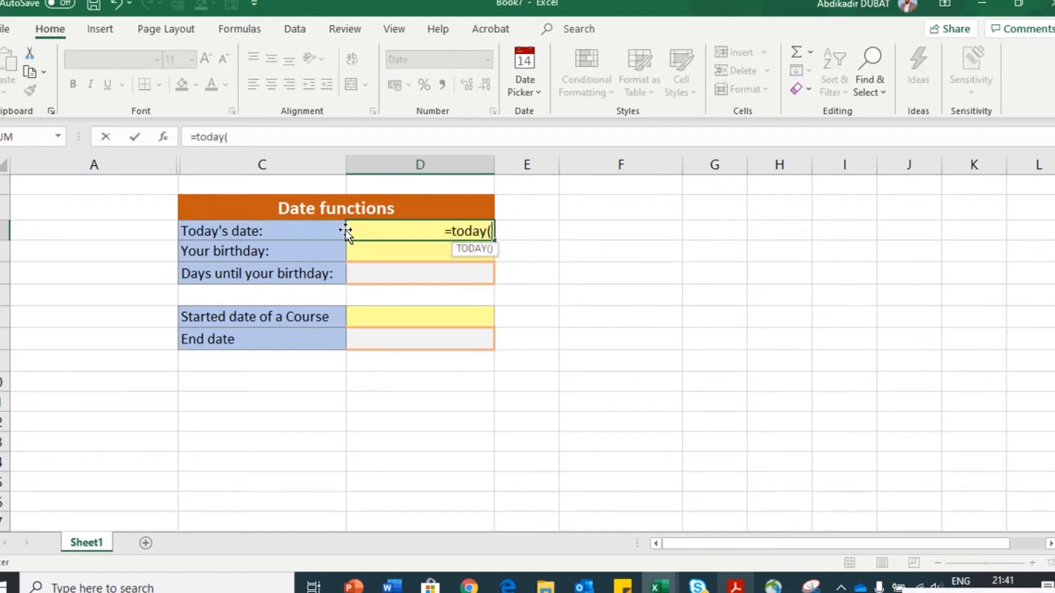
type(")")
key("Return")
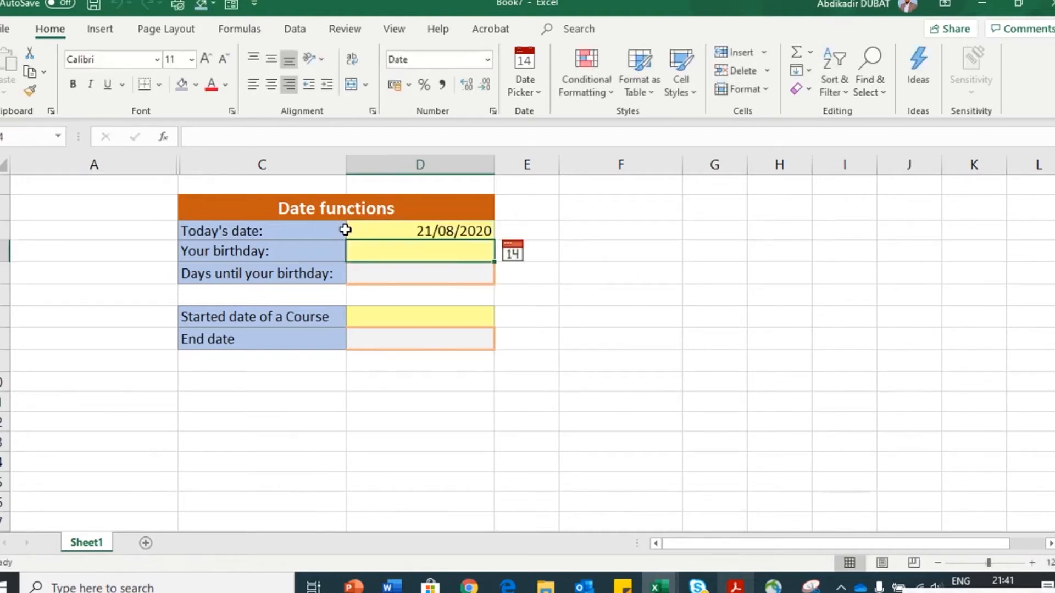
left_click(434, 232)
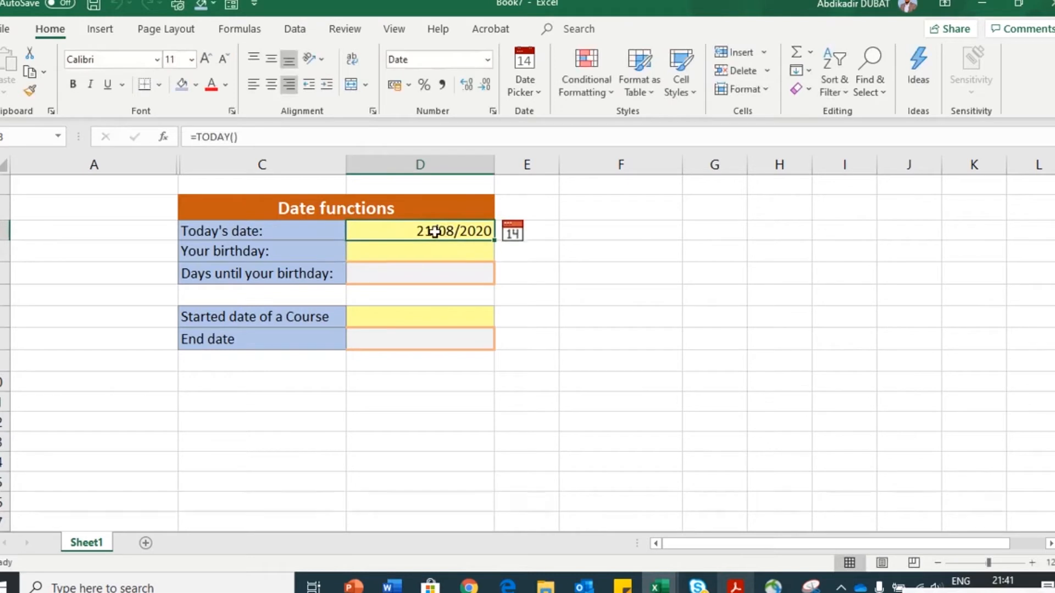
- Convert the TODAY formula in cell D3 to a fixed date by copying it and pasting it back as values
left_click(404, 252)
left_click(404, 235)
key("ctrl+c")
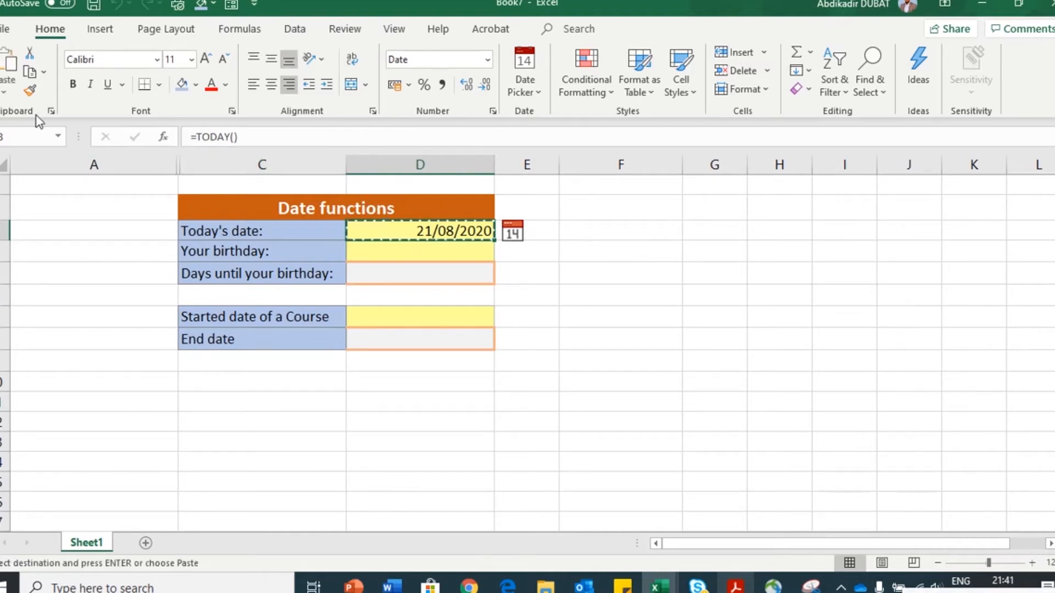
left_click(5, 93)
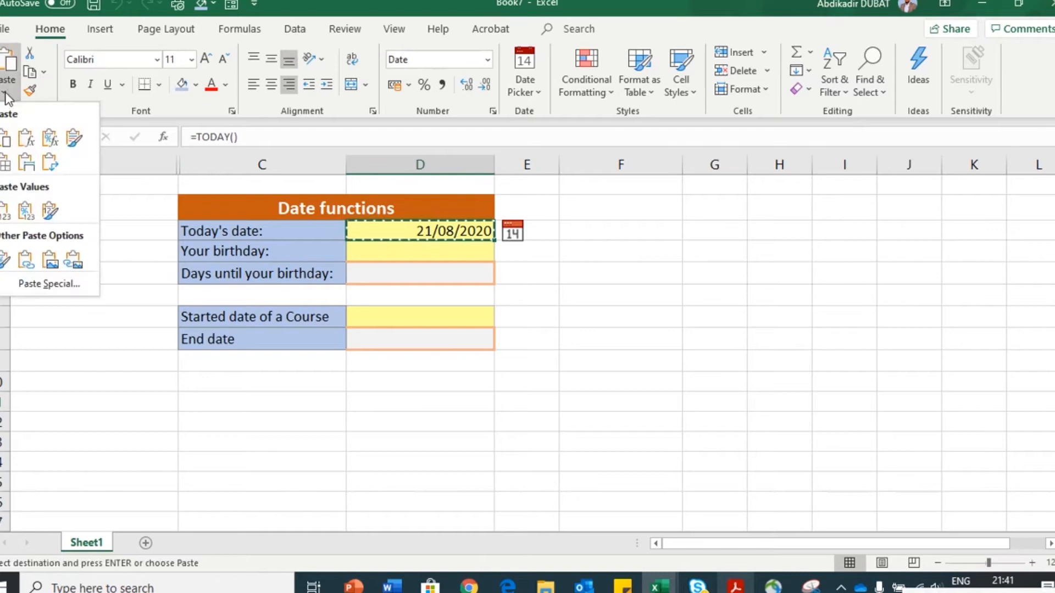
left_click(6, 208)
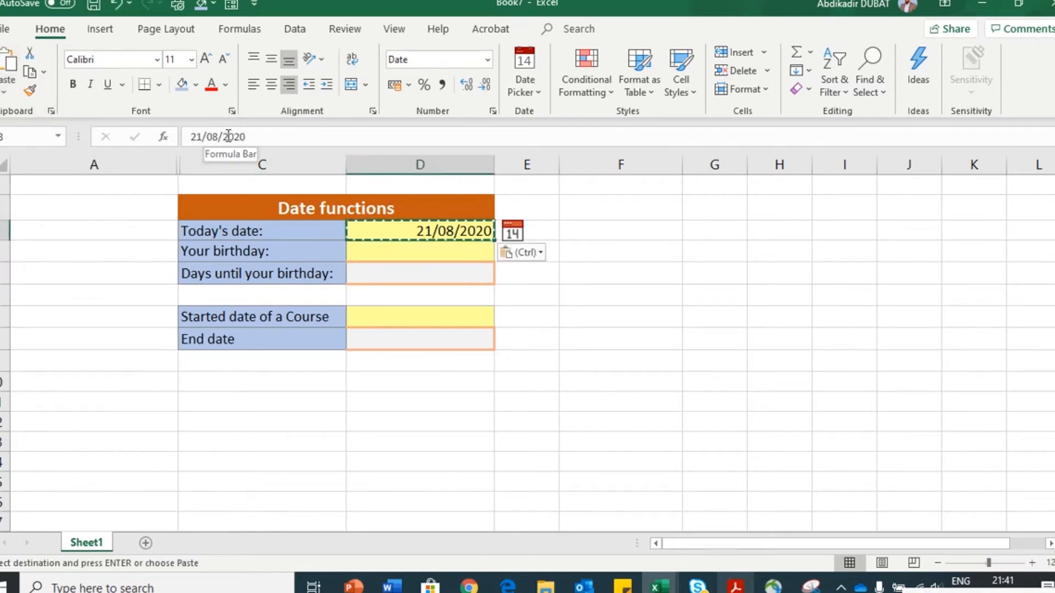
left_click_drag(250, 137, 171, 135)
- Enter the date of the upcoming birthday, in the year 2021, in the Your birthday cell D4
left_click(388, 252)
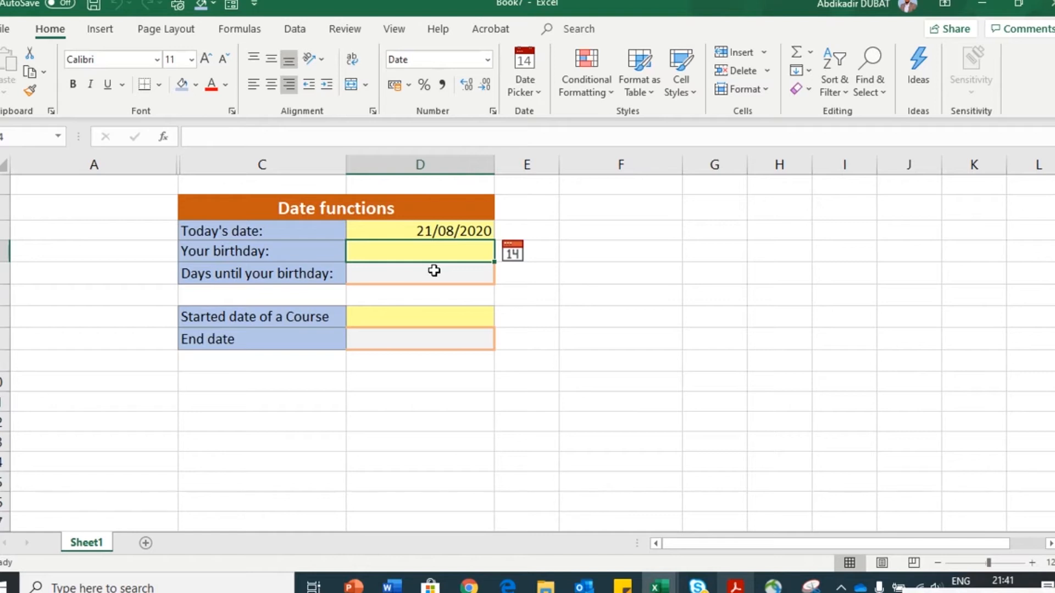
type("2")
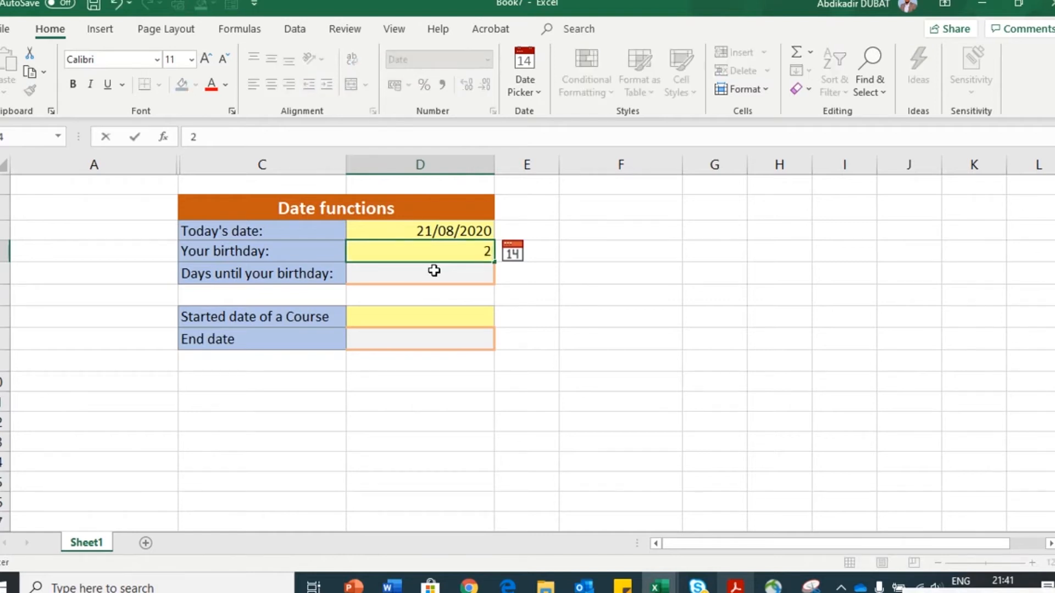
type("0/03/2020")
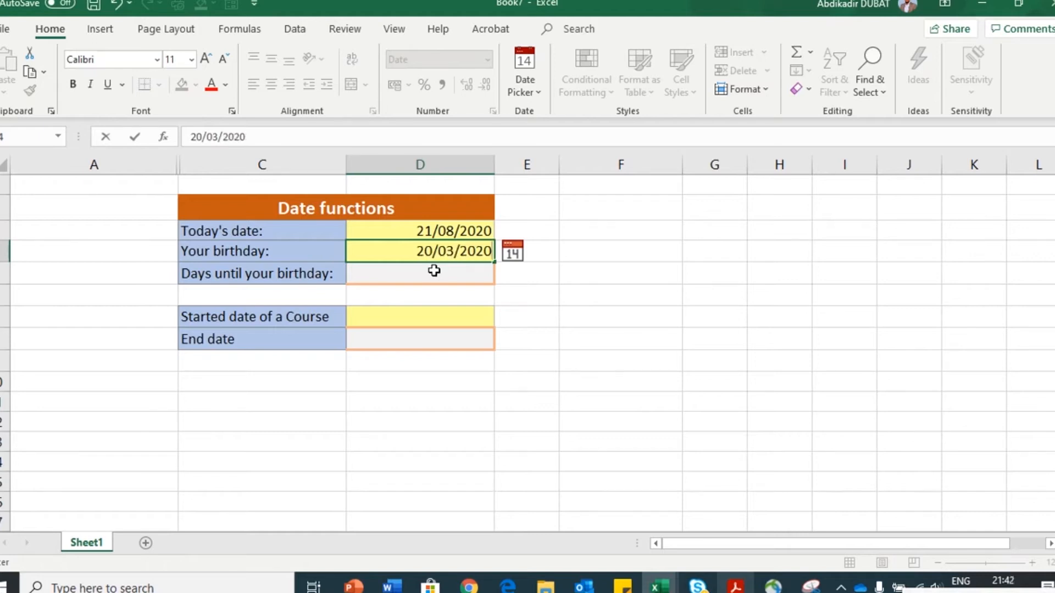
key("BackSpace")
type("1")
key("Return")
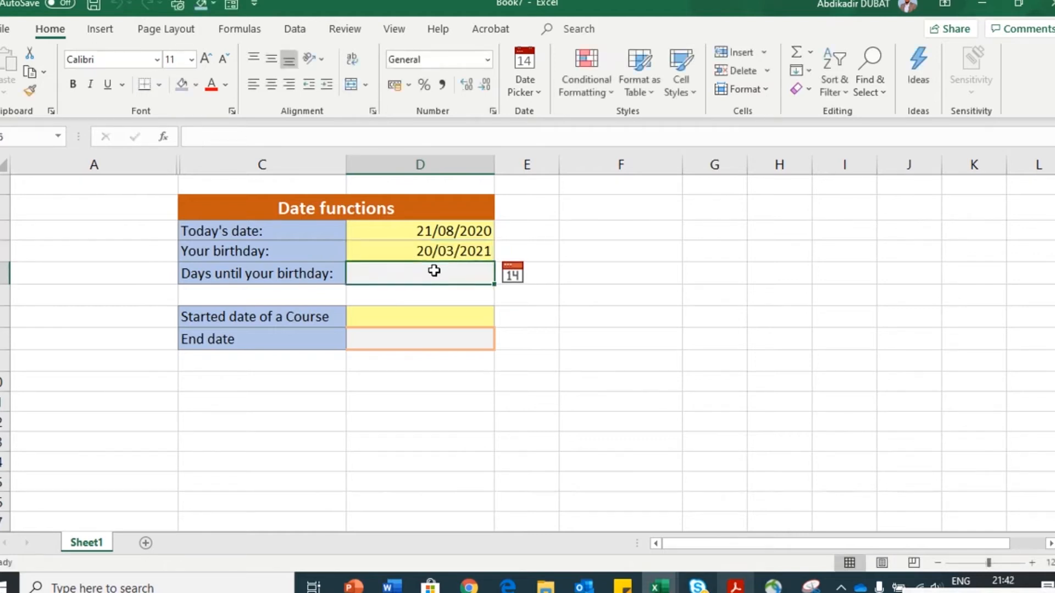
- Calculate the days until the birthday in cell D5 with the formula =D4-D3 and check it
left_click(401, 232)
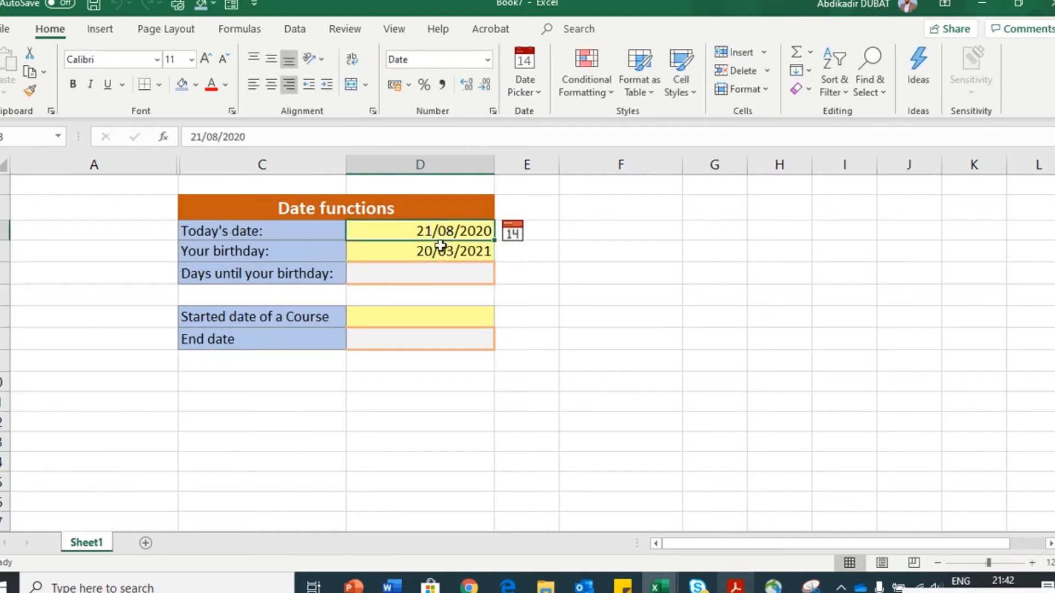
left_click(417, 250)
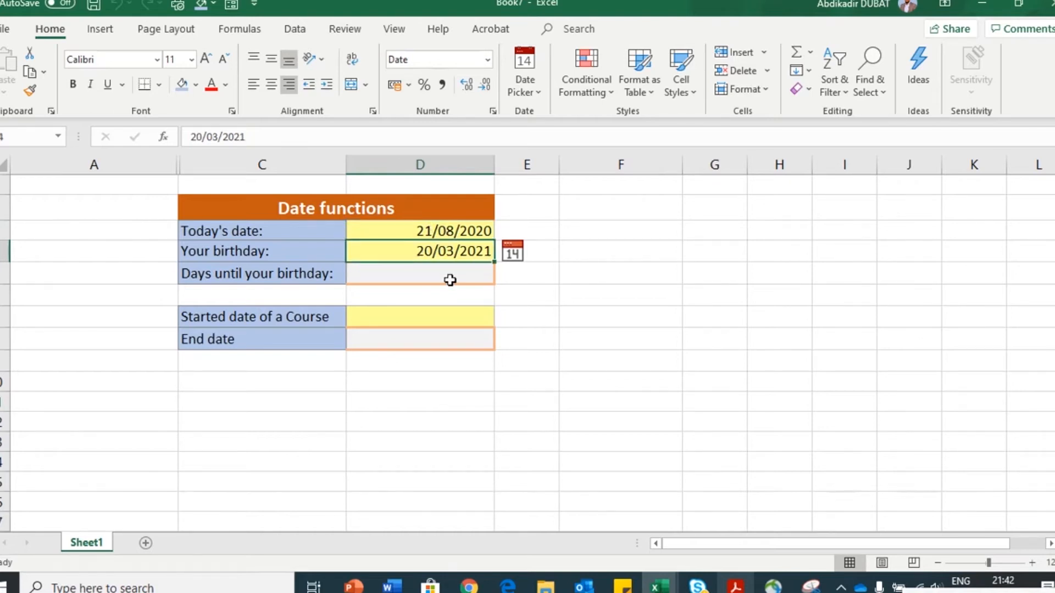
left_click(396, 275)
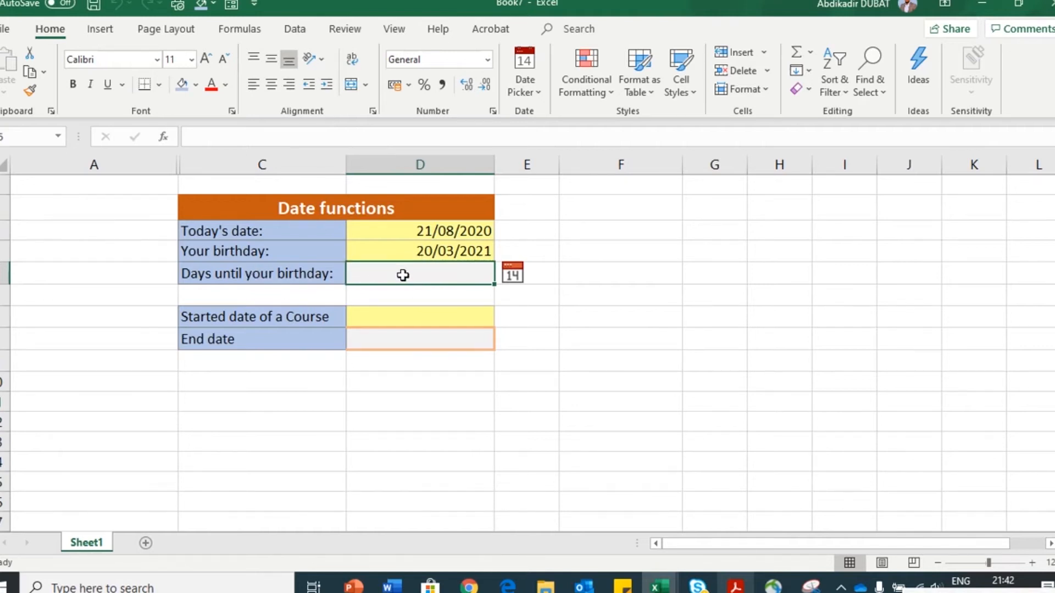
type("=")
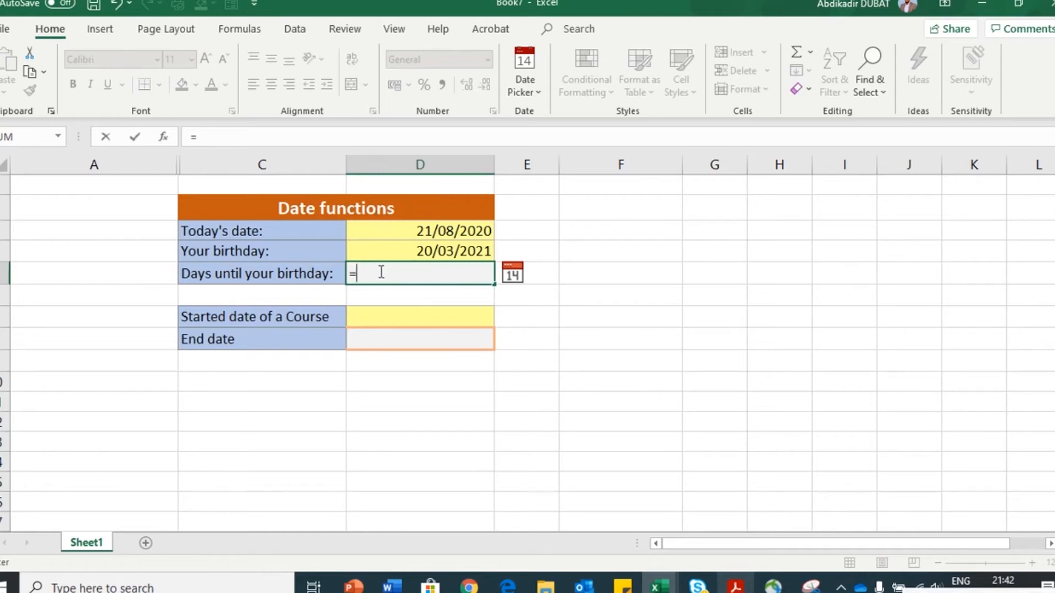
left_click(403, 251)
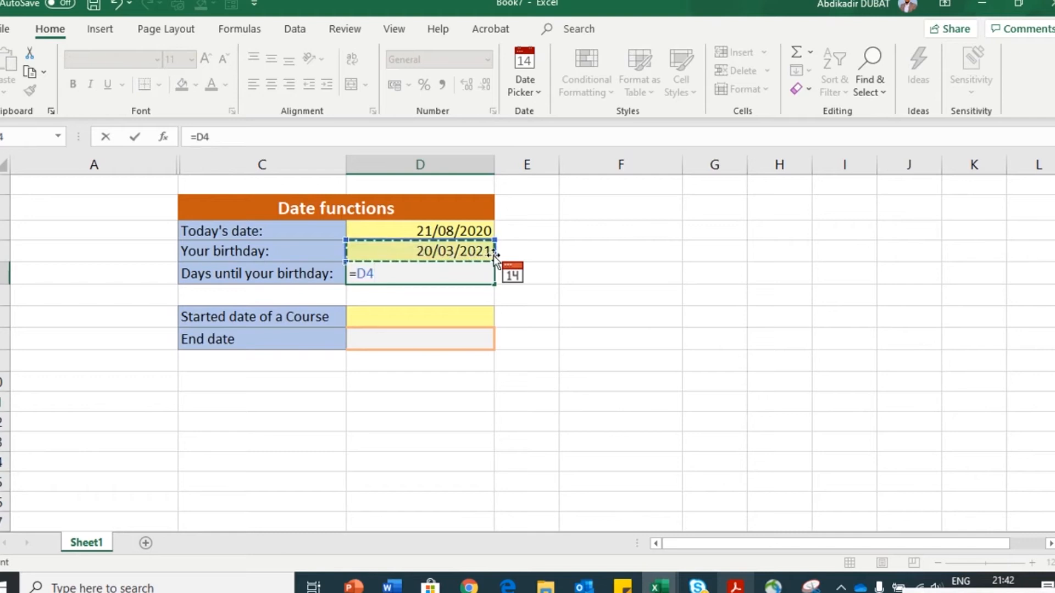
type("-")
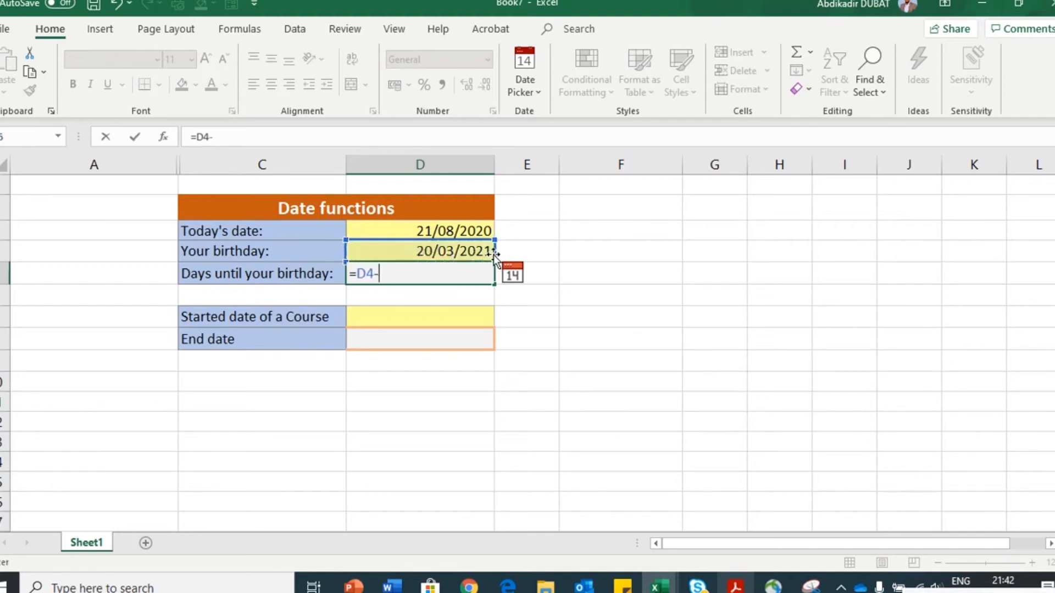
left_click(442, 232)
key("Return")
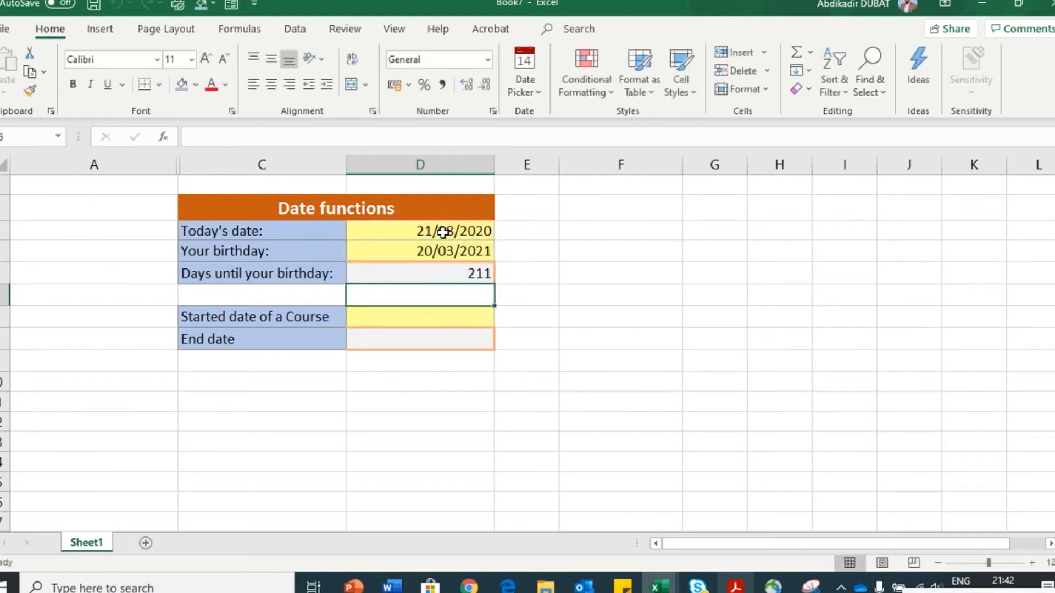
left_click(430, 272)
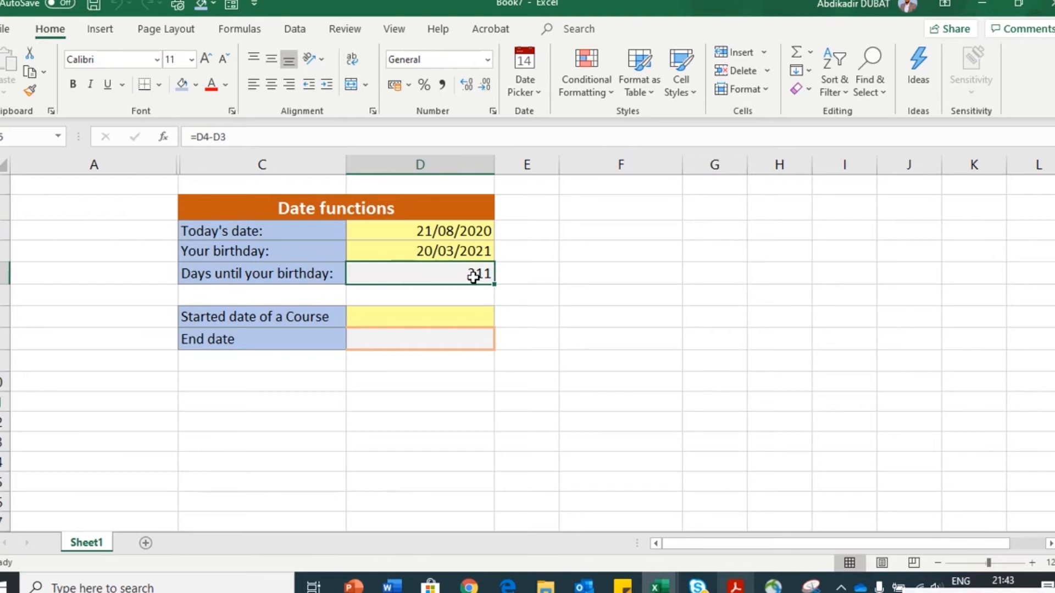
left_click(220, 231)
left_click(225, 254)
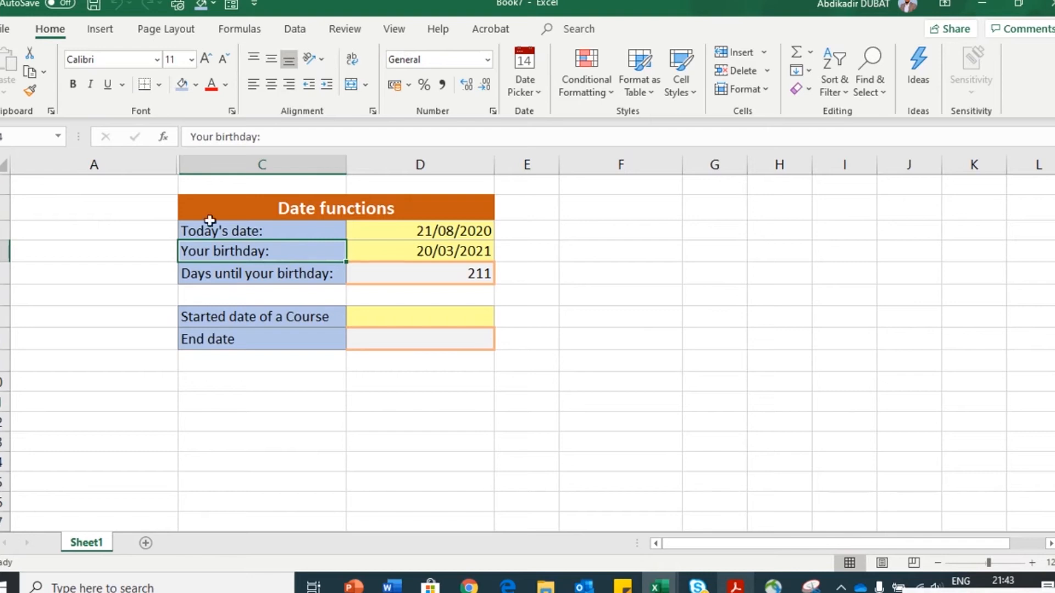
left_click(429, 236)
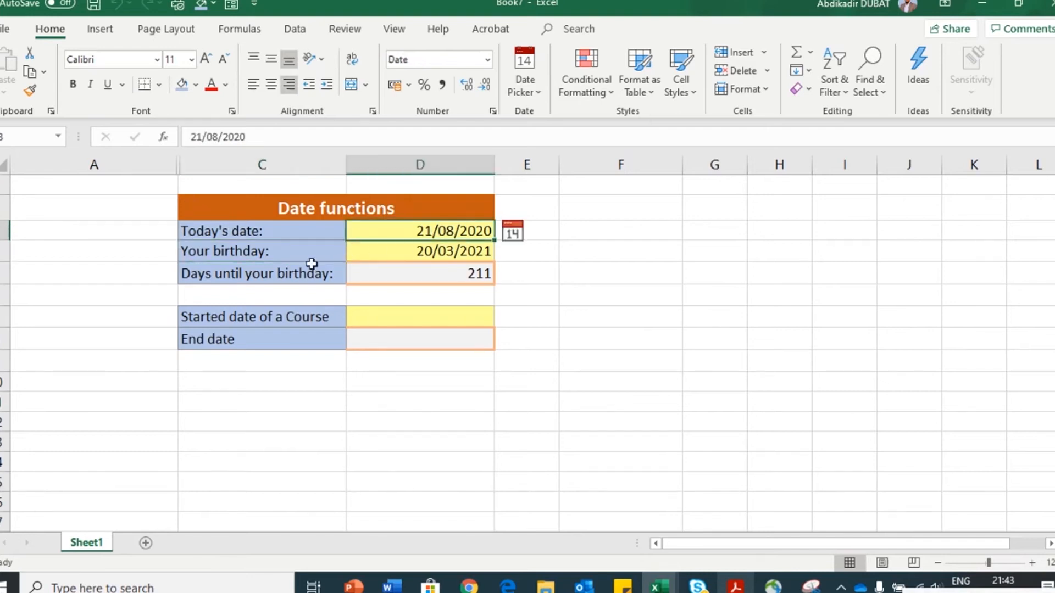
- Review the birthday date and days formula, along with the empty Started date of a Course and End date rows
left_click(234, 253)
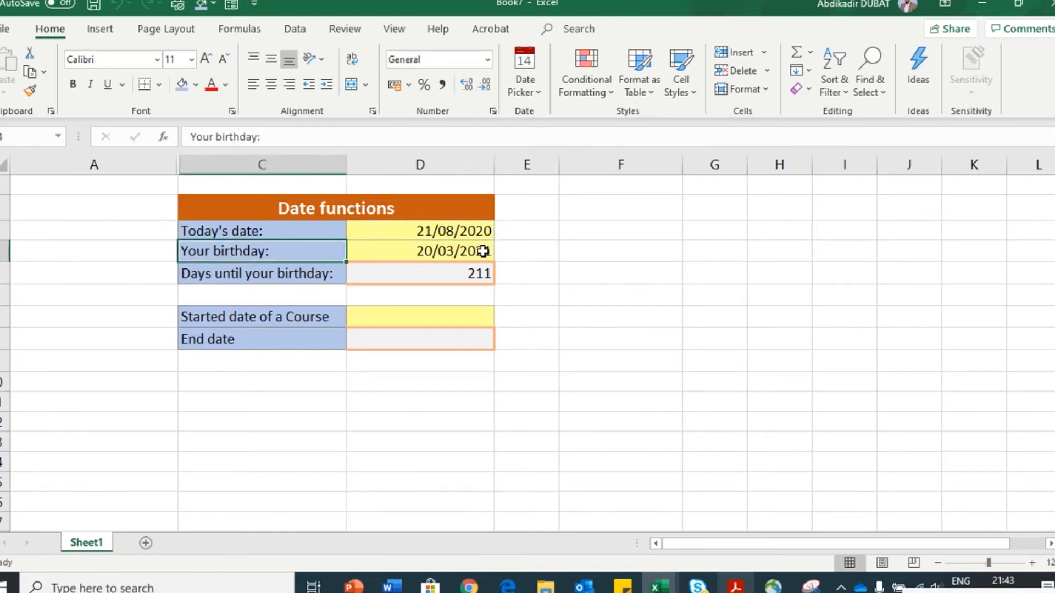
left_click(425, 270)
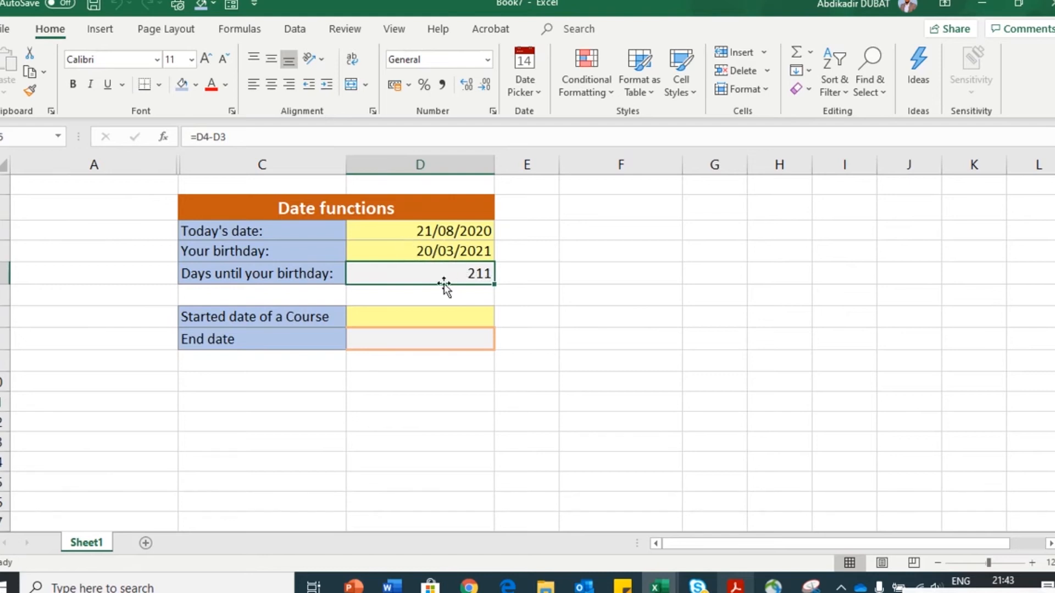
left_click(424, 311)
left_click(217, 313)
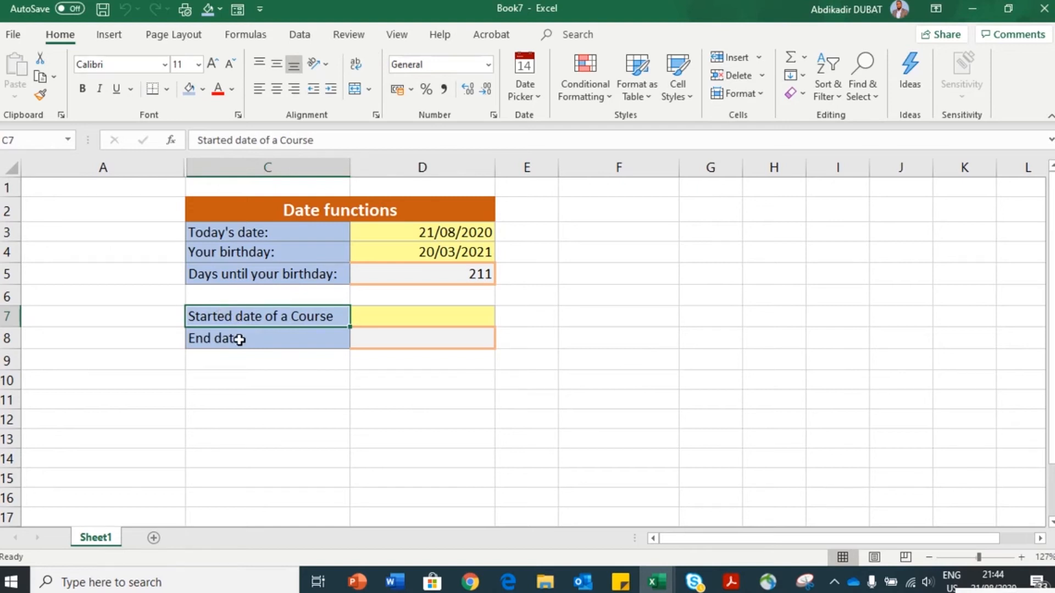
left_click(229, 332)
left_click(225, 321)
left_click(392, 314)
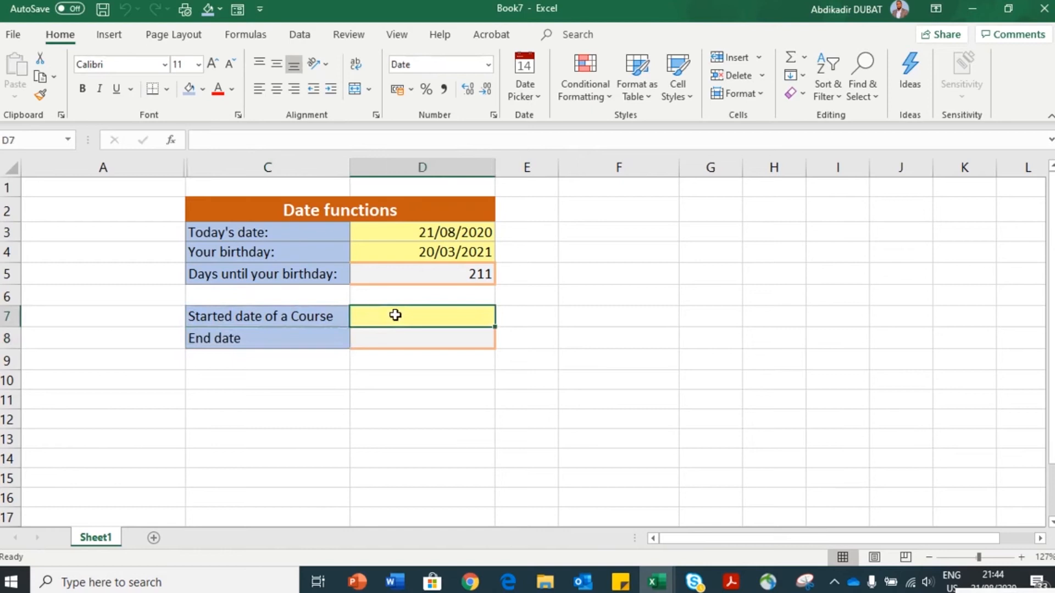
left_click(229, 337)
left_click(364, 333)
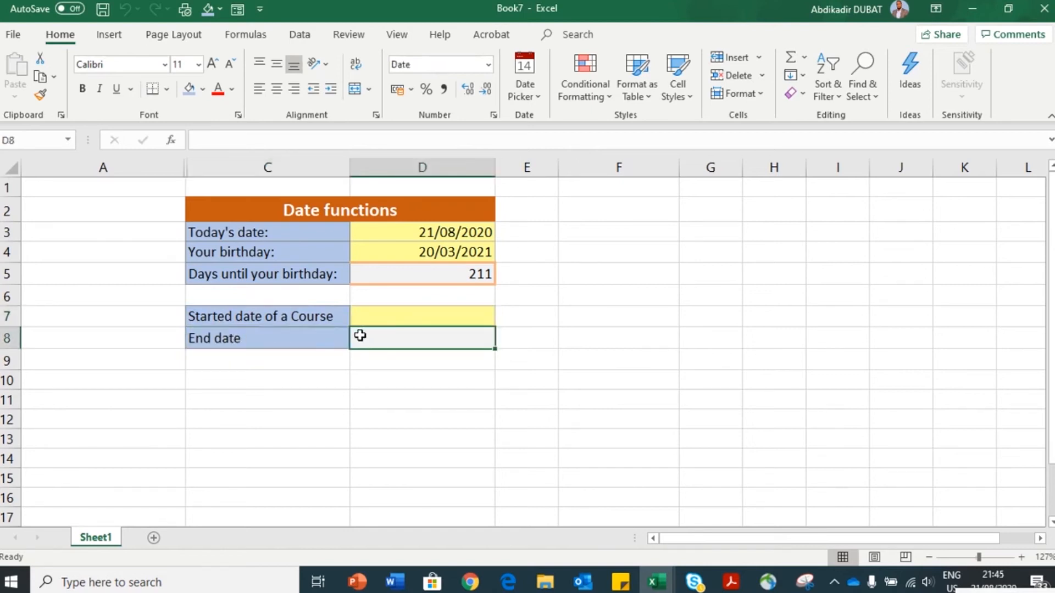
- Enter 21/08/2020 as the Started date of a Course in cell D7
left_click(374, 314)
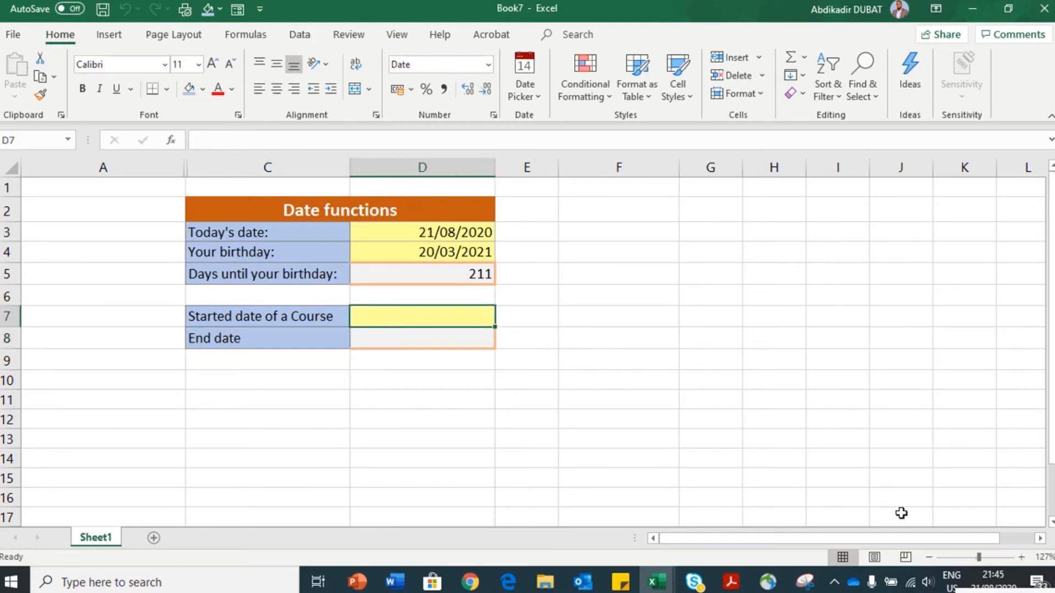
key("F2")
type("21/0")
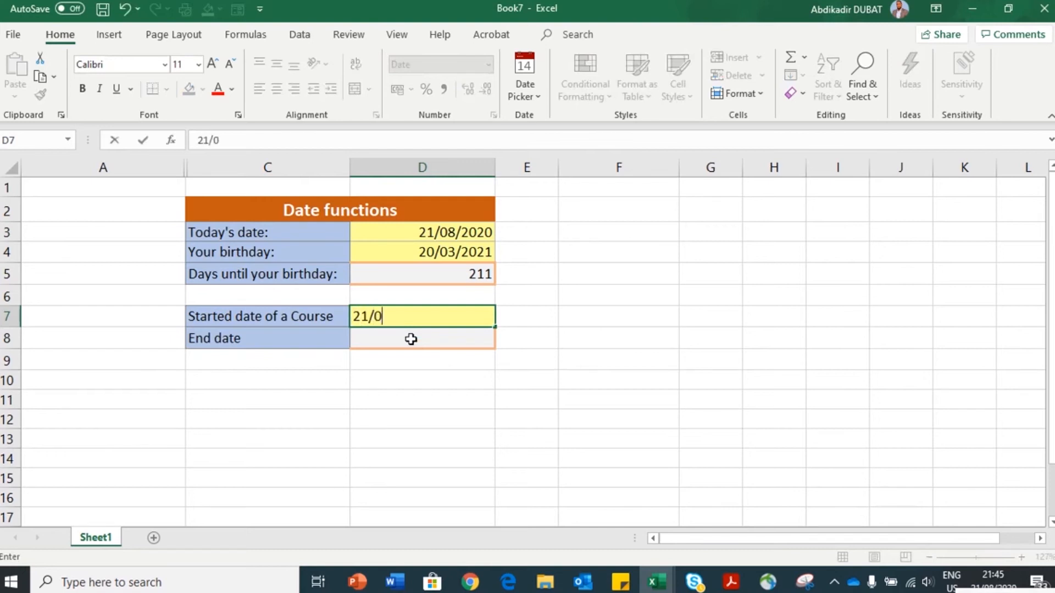
type("8/2020")
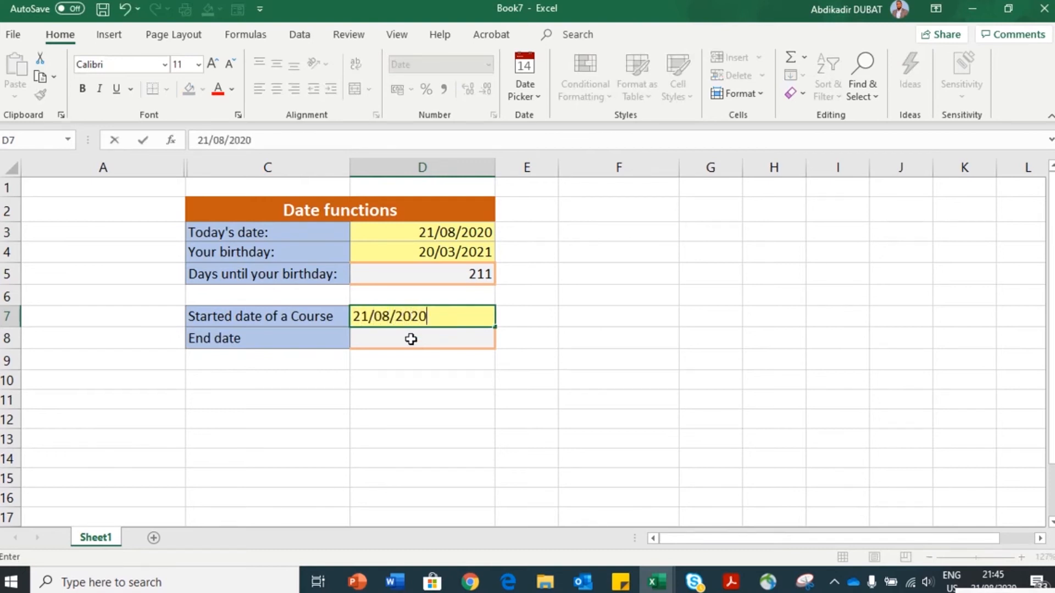
key("Return")
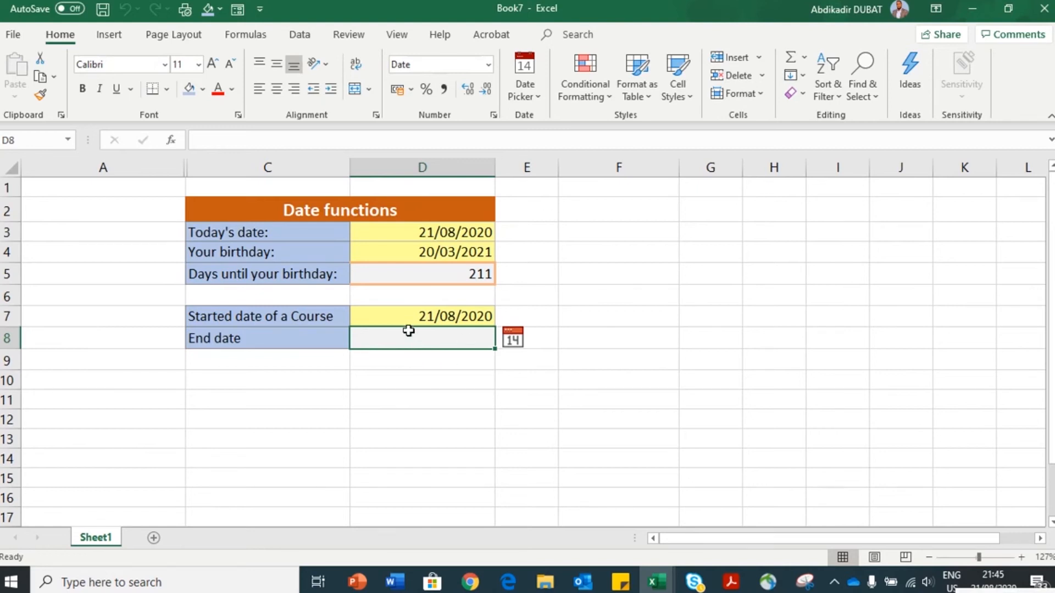
- Calculate the course's End date in cell D8 by adding 60 days to the start date with the formula =D7+60
type("=")
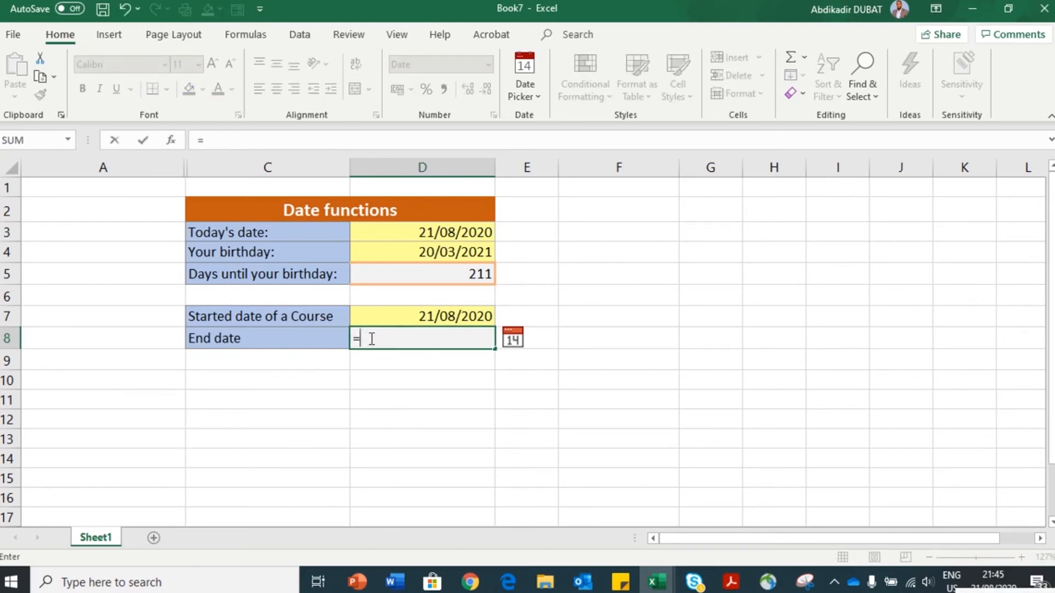
left_click(422, 316)
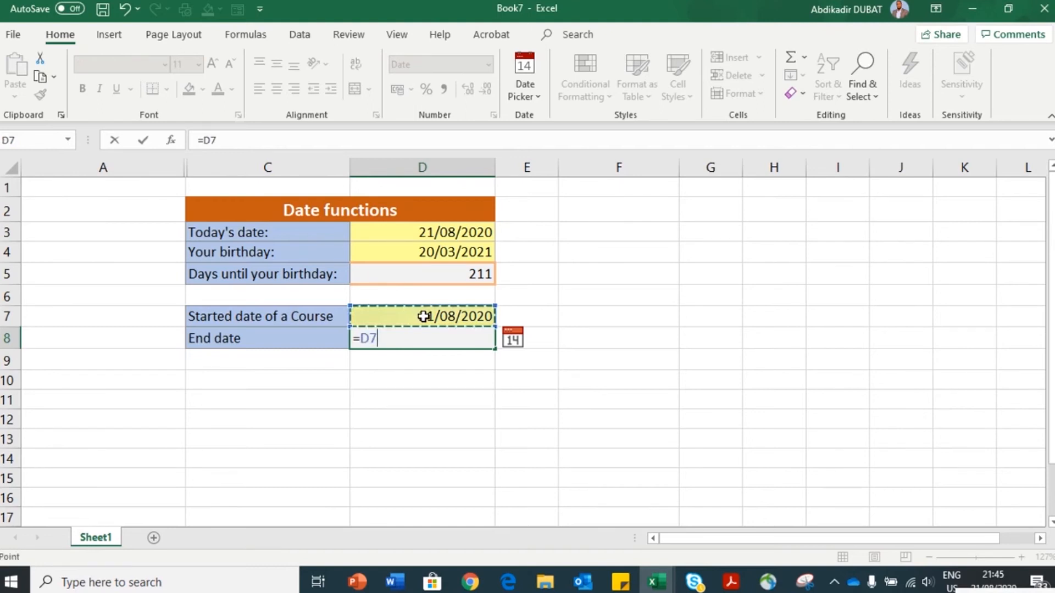
type("+")
type("60")
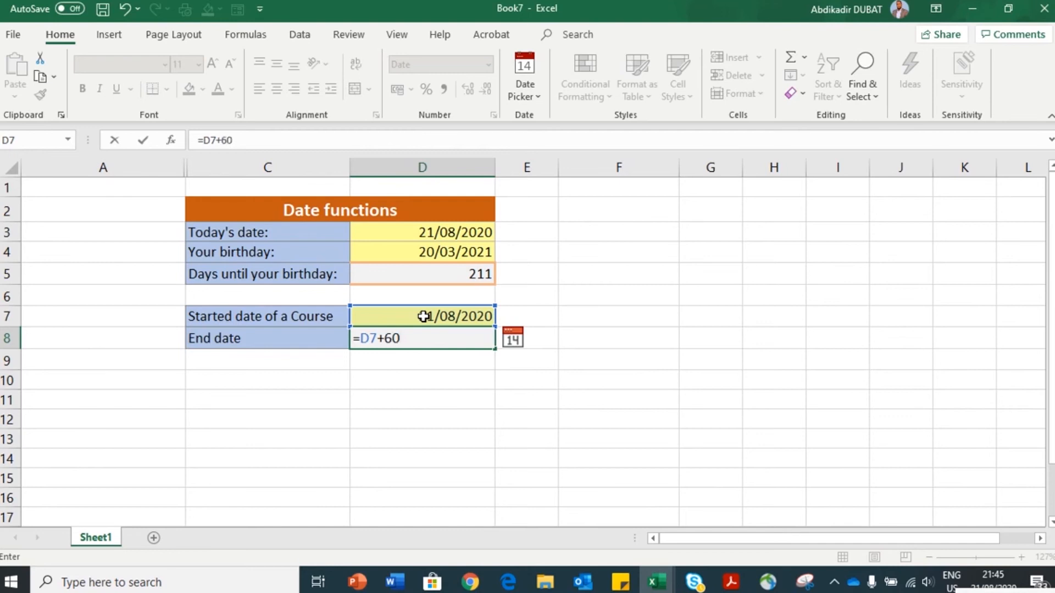
key("Return")
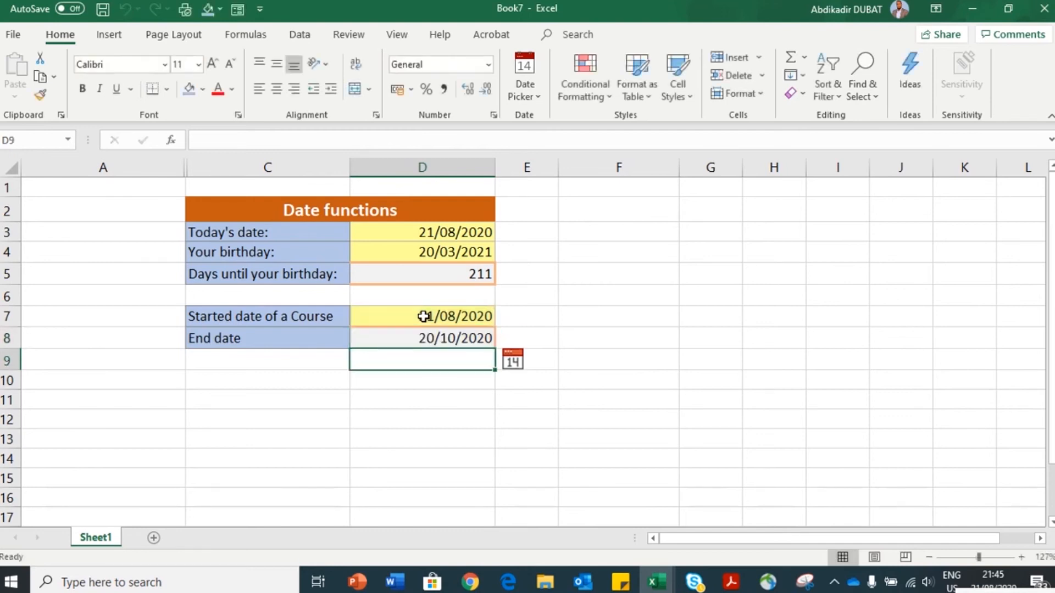
- Check the End date formula in D8 and compare it with the dates and the days-until-birthday formula in D3:D5
left_click(428, 340)
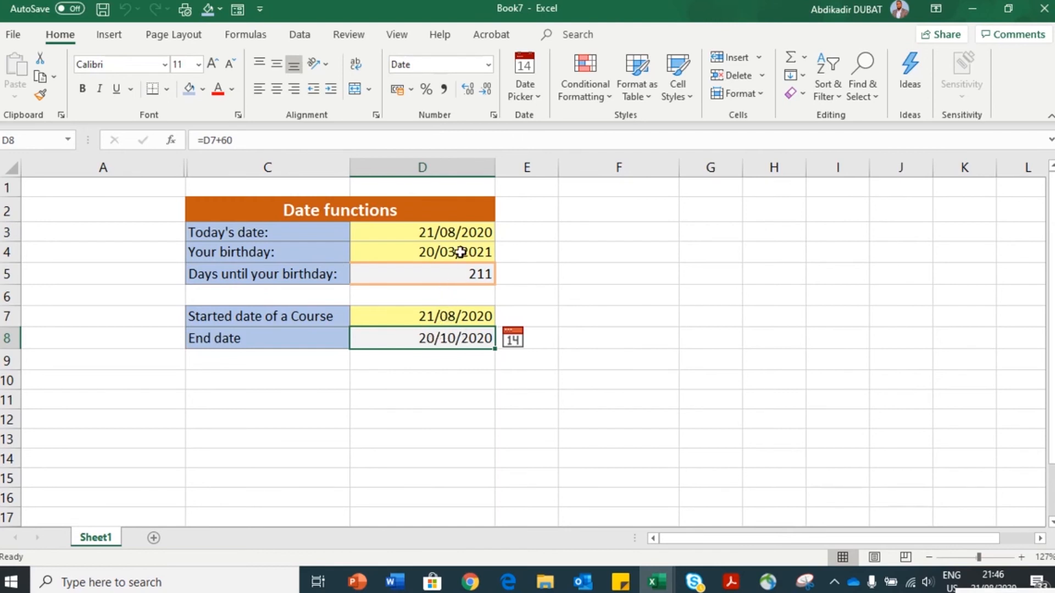
left_click(432, 233)
left_click(434, 271)
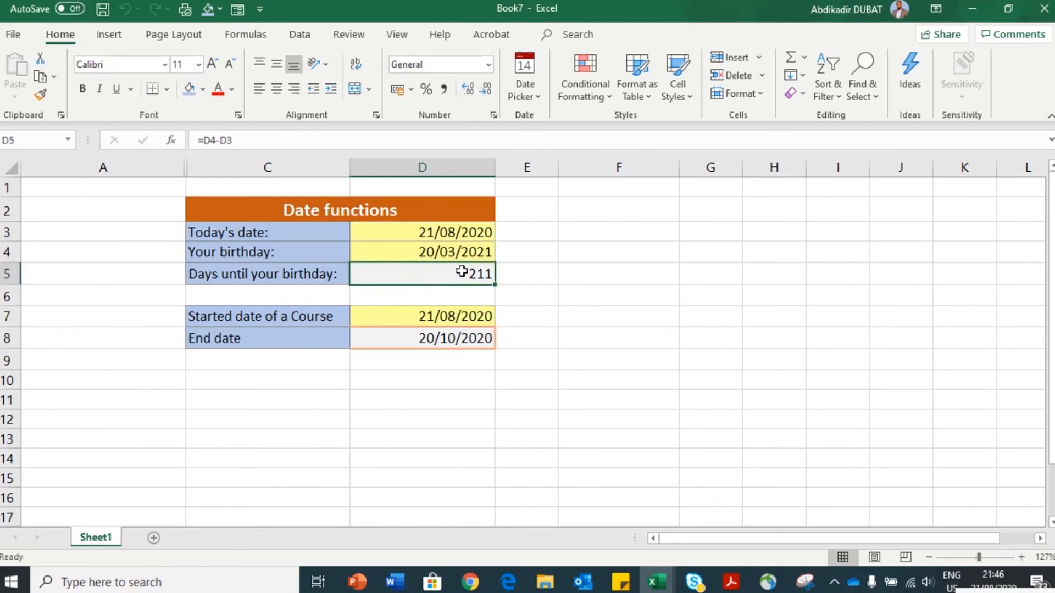
left_click(405, 319)
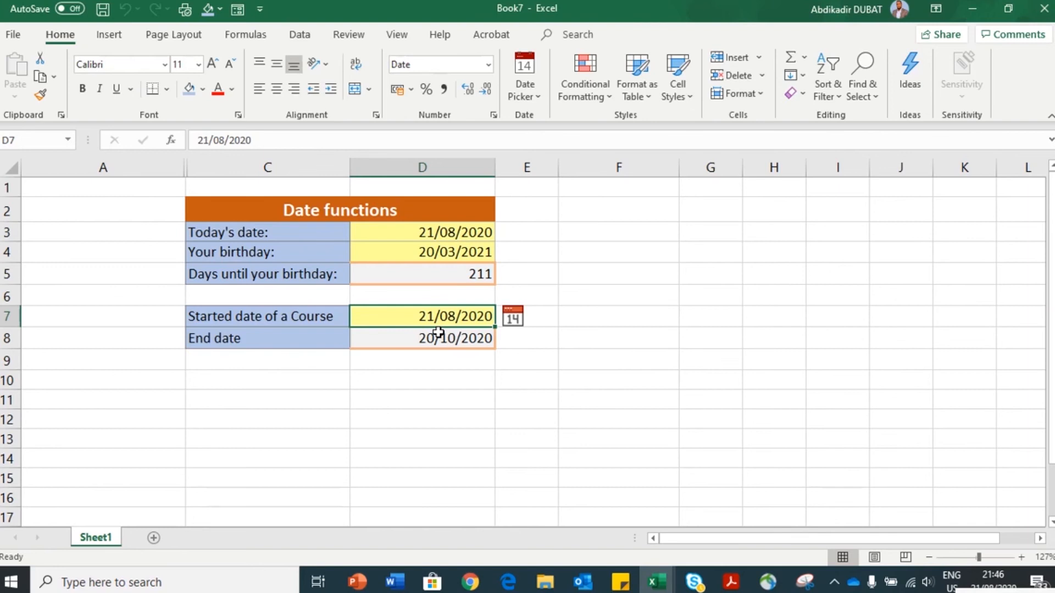
left_click(432, 339)
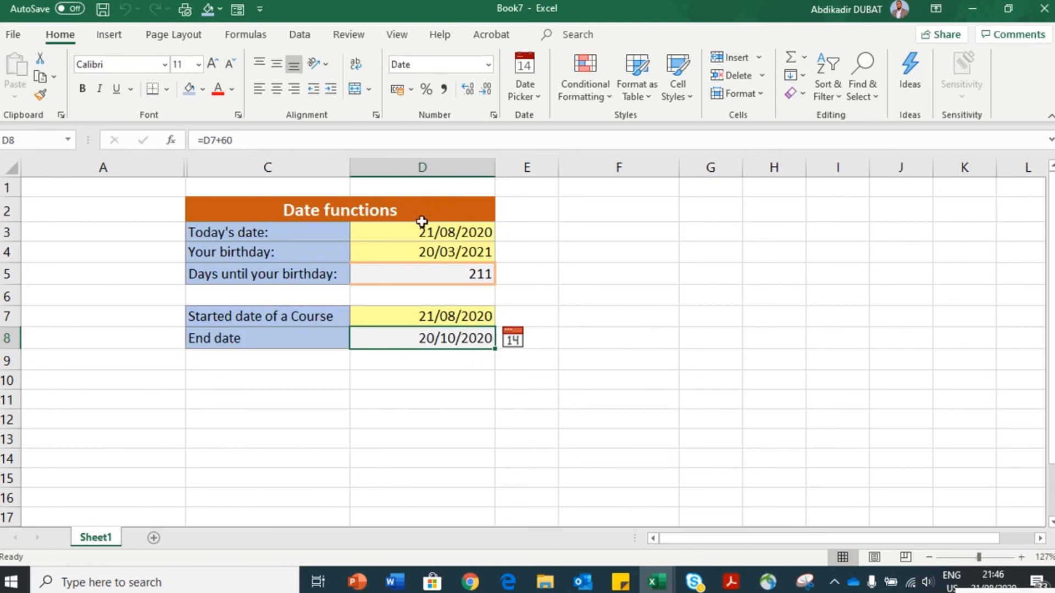
left_click_drag(420, 226, 421, 250)
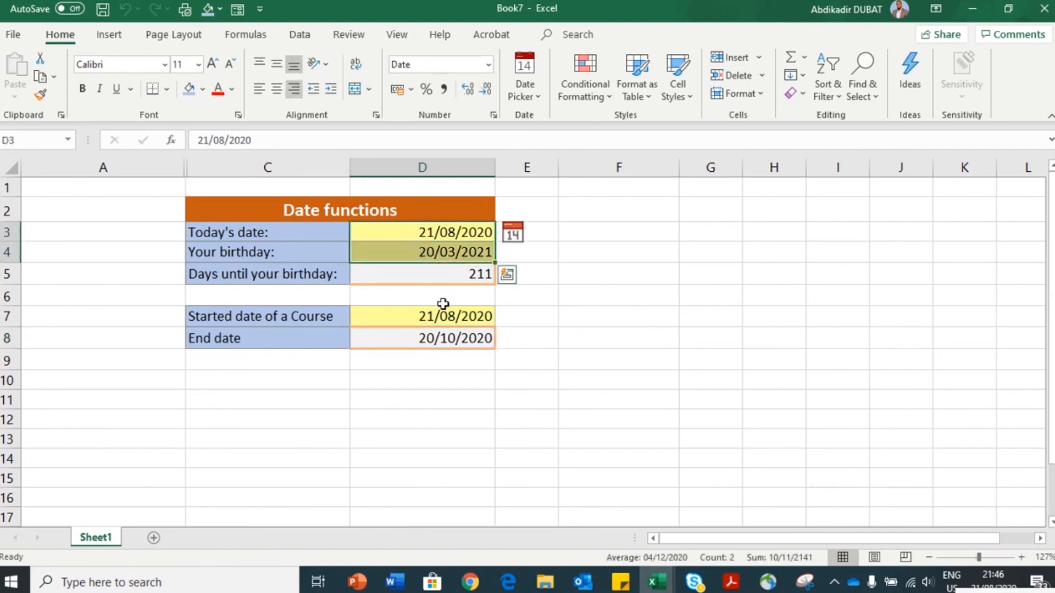
left_click(405, 317)
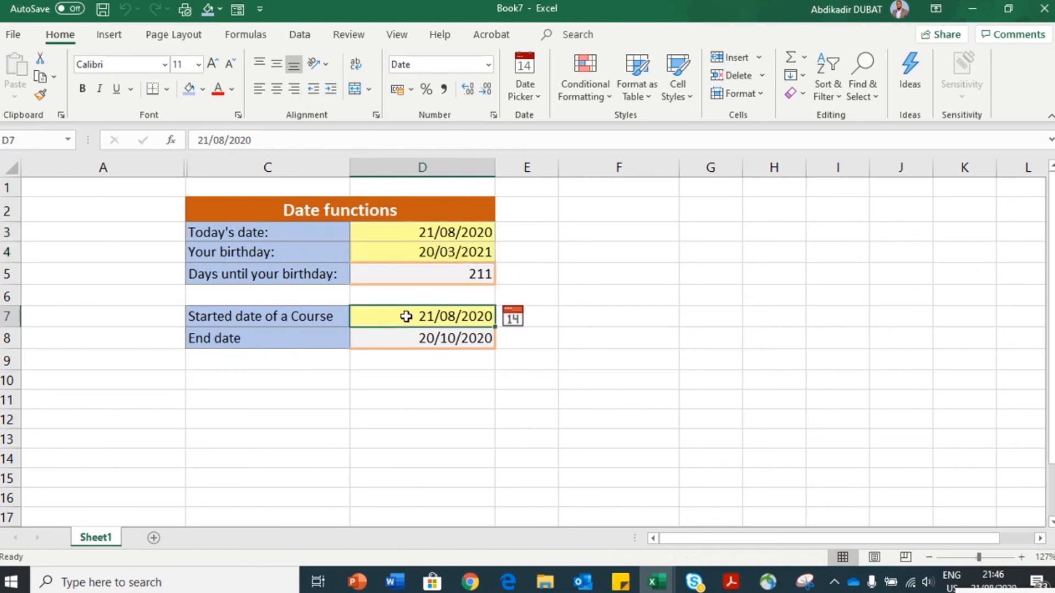